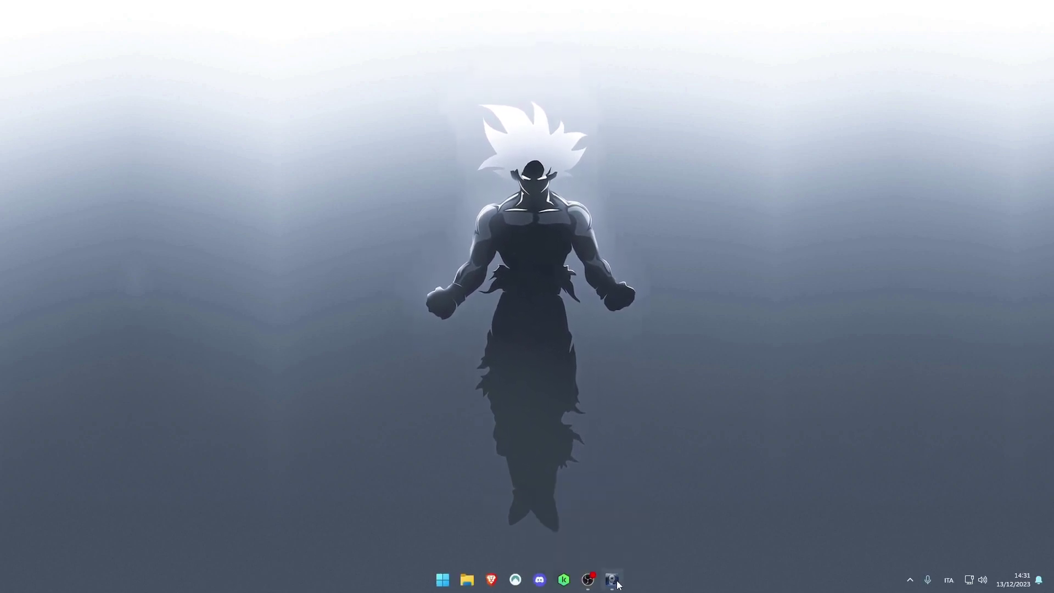
Switch to AccessData FTK Imager and browse drive C:'s NTFS volume down to the $Extend folder in its root.
left_click(613, 580)
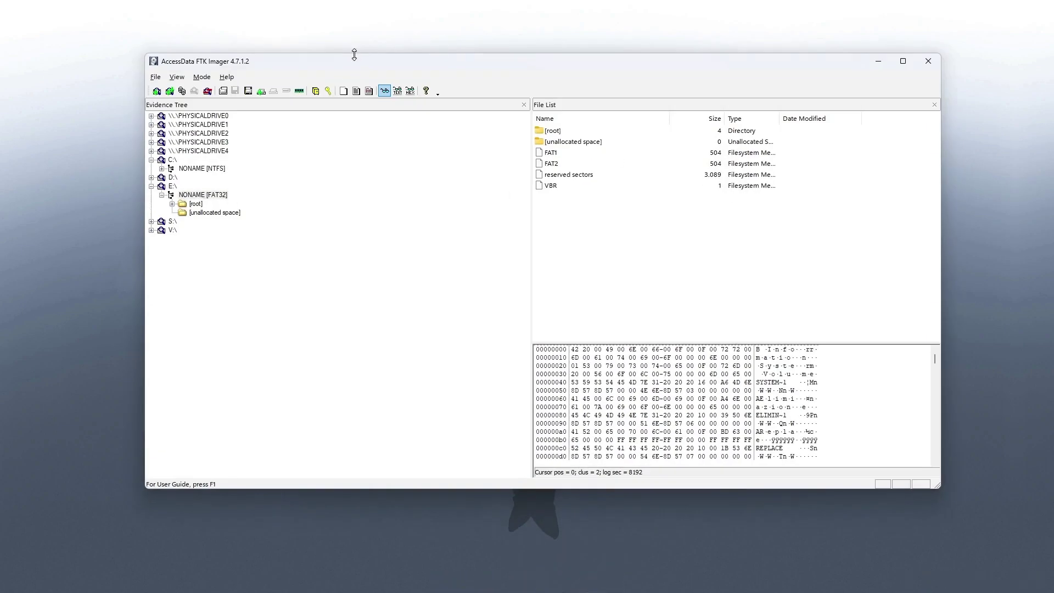
mouse_move(354, 55)
left_mouse_down()
mouse_move(360, 35)
mouse_move(359, 57)
left_mouse_up()
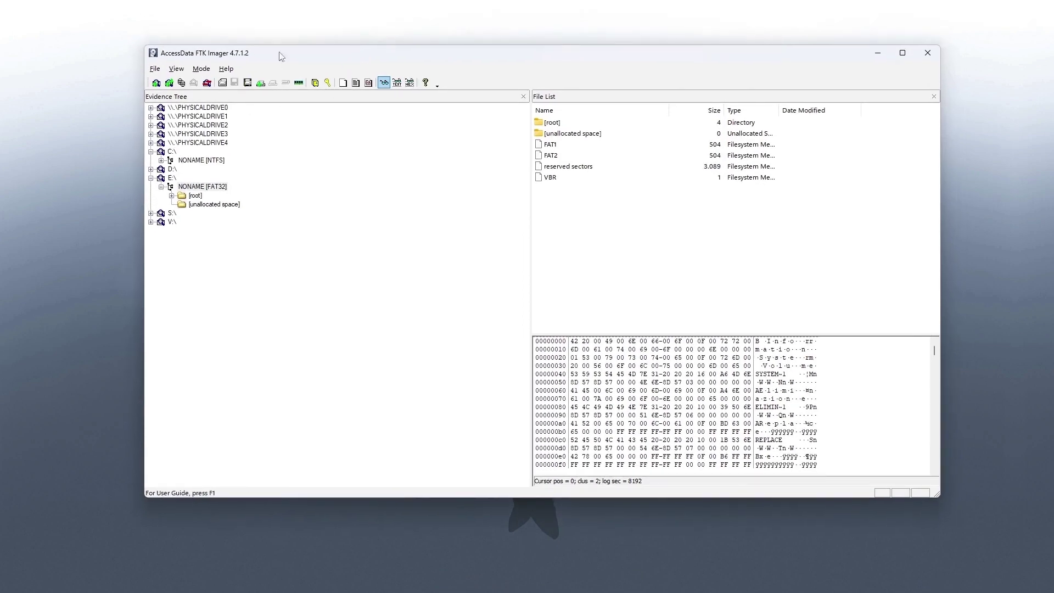
left_click(161, 161)
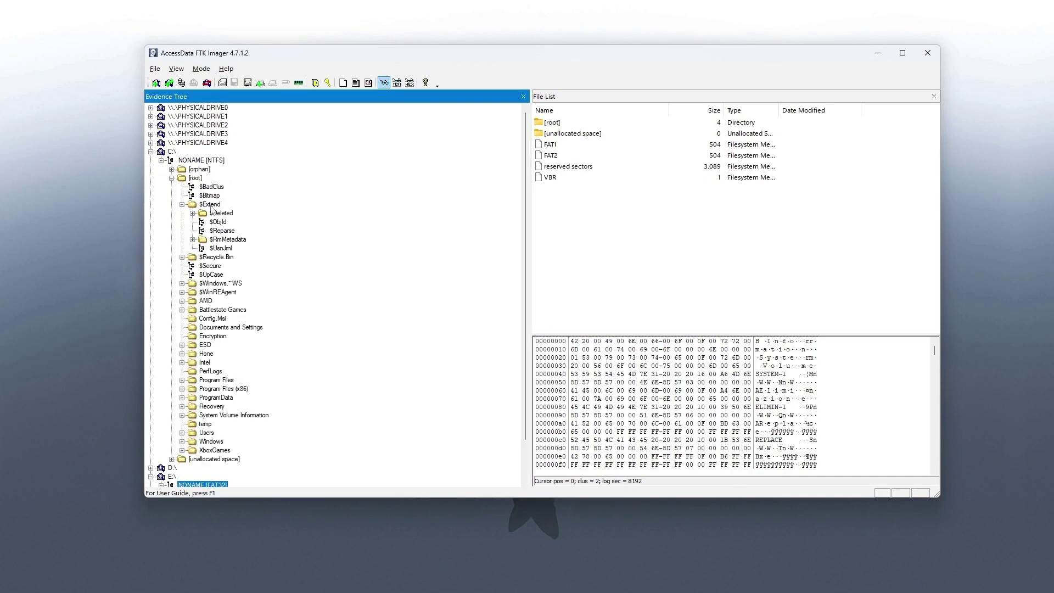
left_click(173, 152)
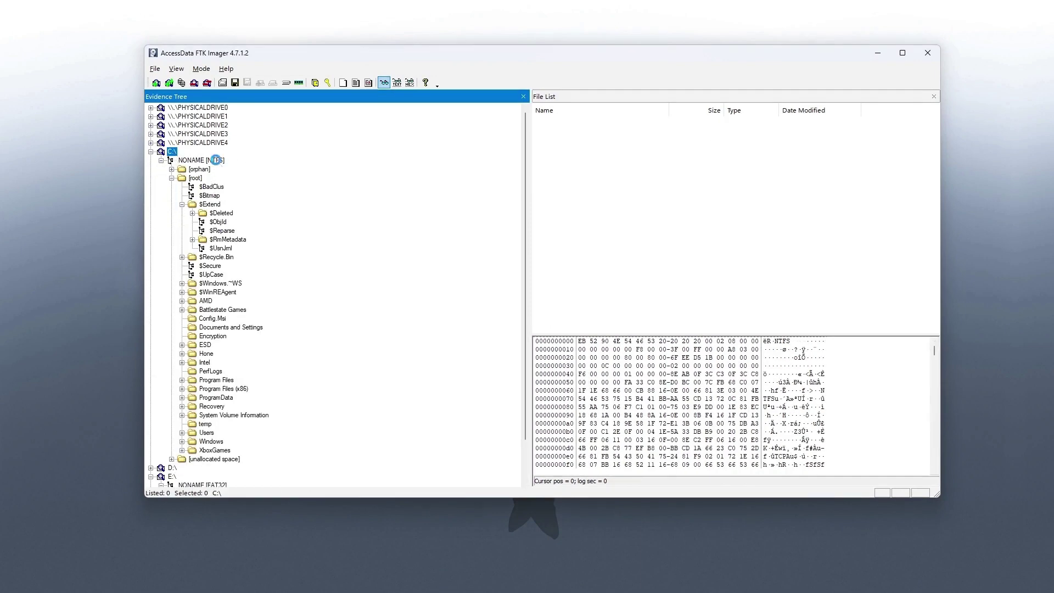
left_click(215, 160)
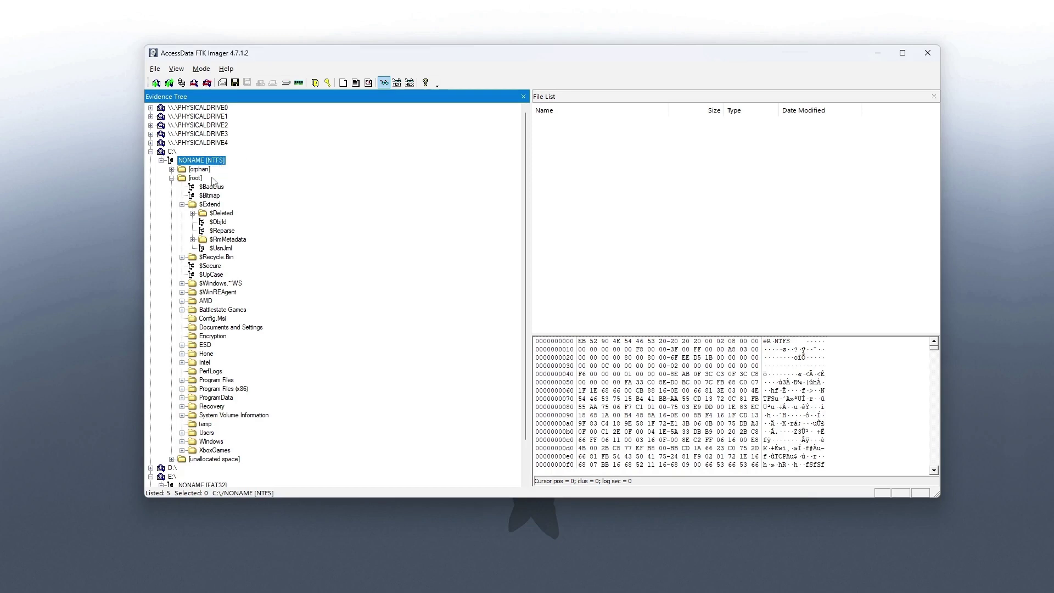
left_click(194, 180)
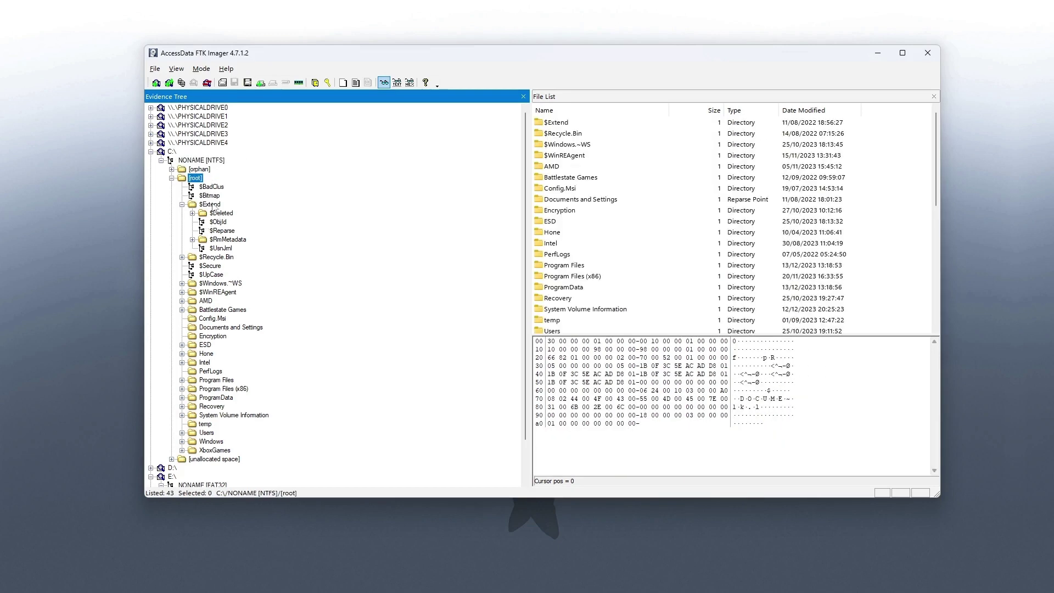
double_click(212, 205)
double_click(205, 206)
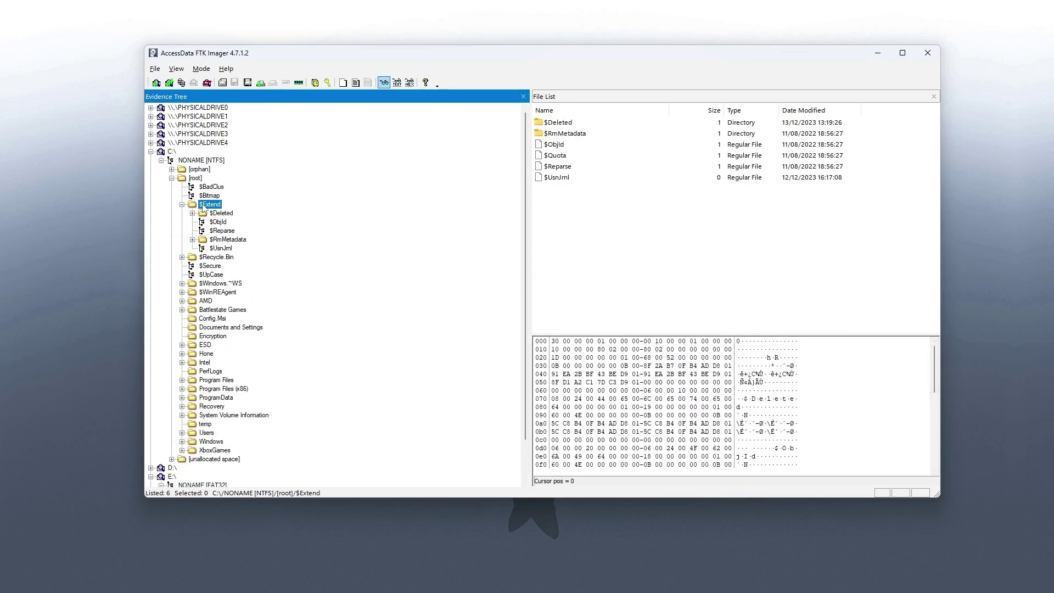
Open $UsnJrnl inside $Extend and display the contents of its $J data stream.
left_click(559, 178)
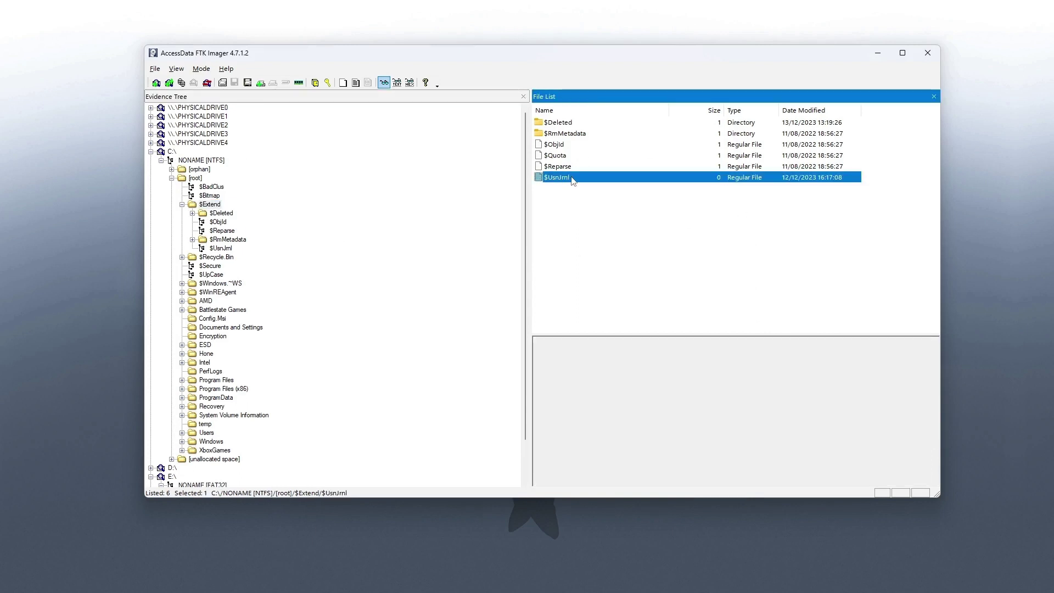
double_click(571, 178)
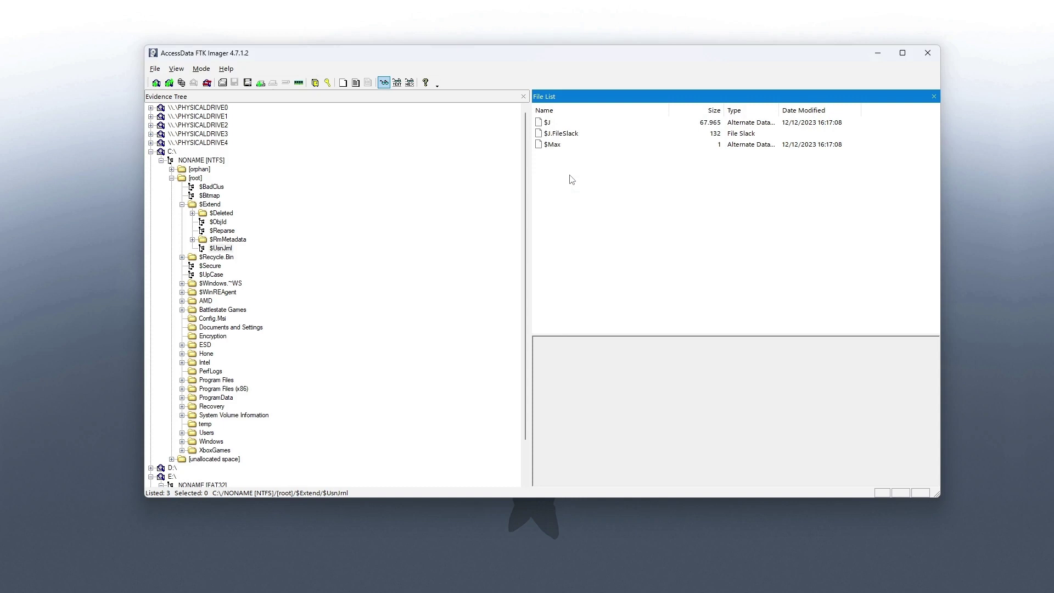
left_click(564, 124)
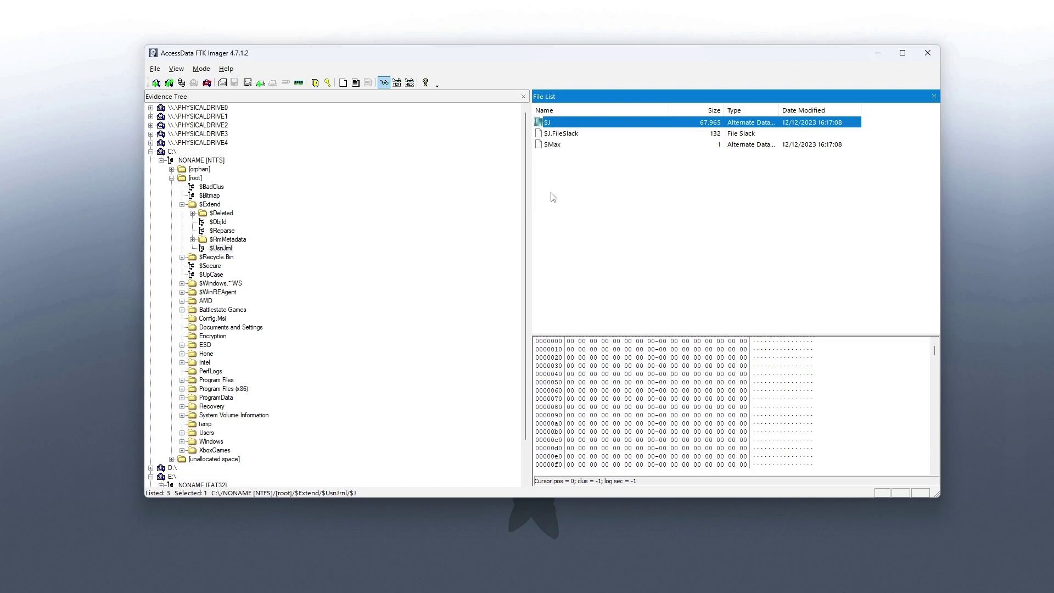
Collapse the C: root, then inspect the root folder and file system entries of drive E:'s FAT32 volume.
left_click(171, 178)
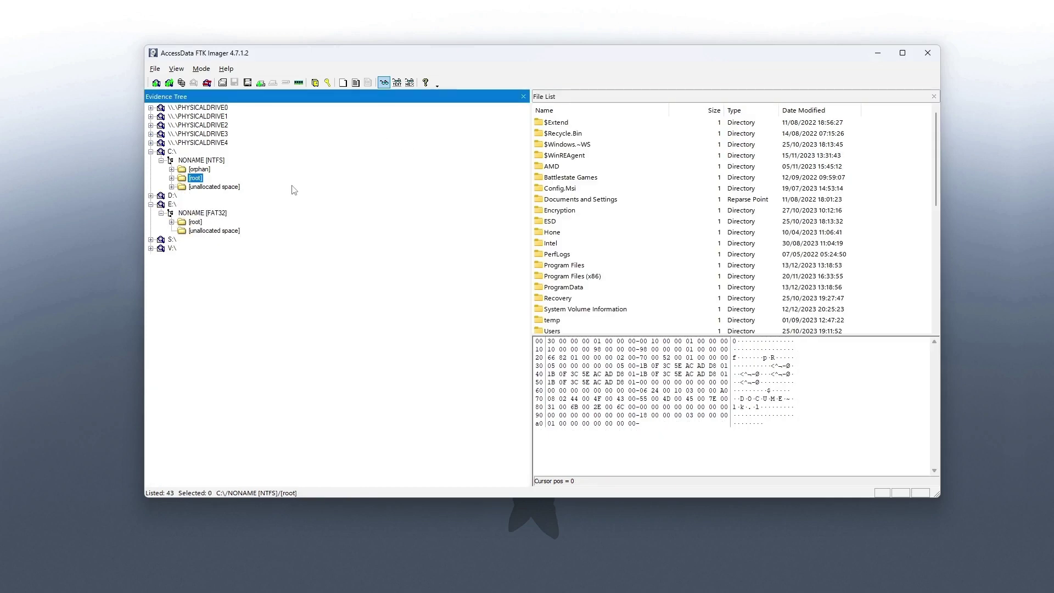
left_click(171, 222)
left_click(195, 223)
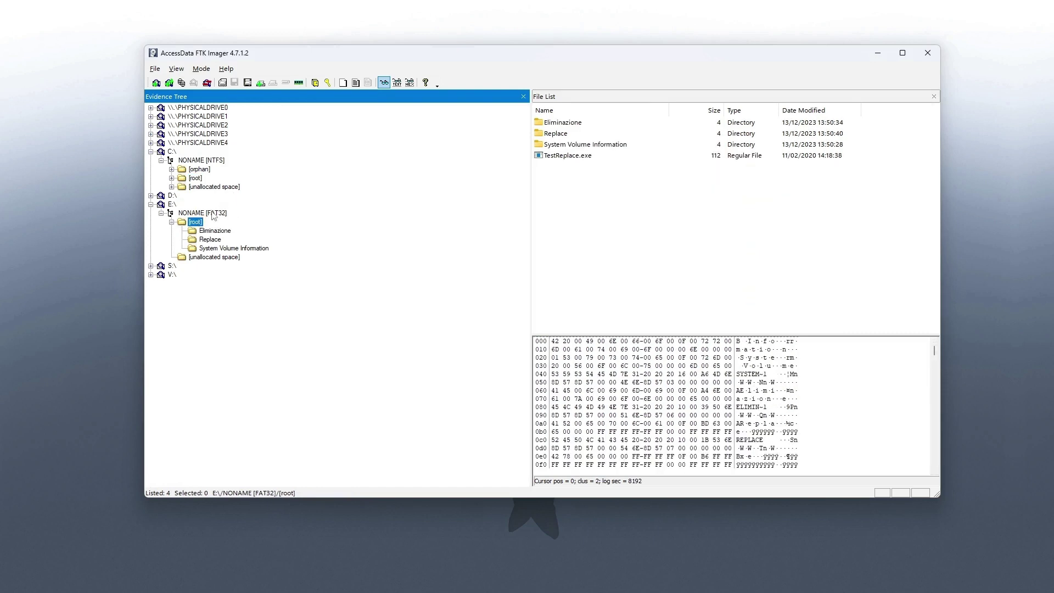
left_click(206, 213)
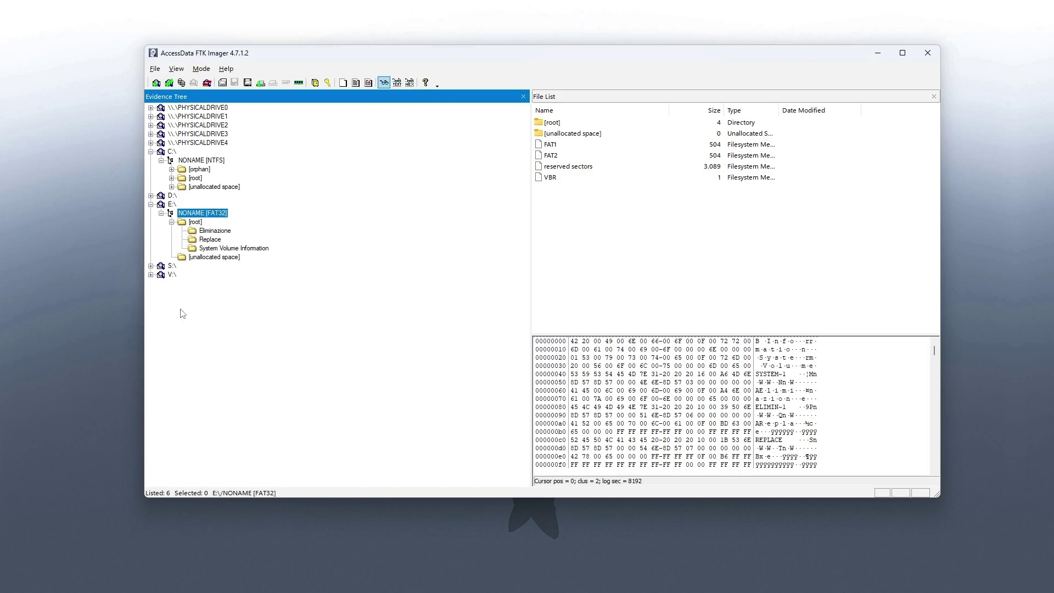
left_click(161, 213)
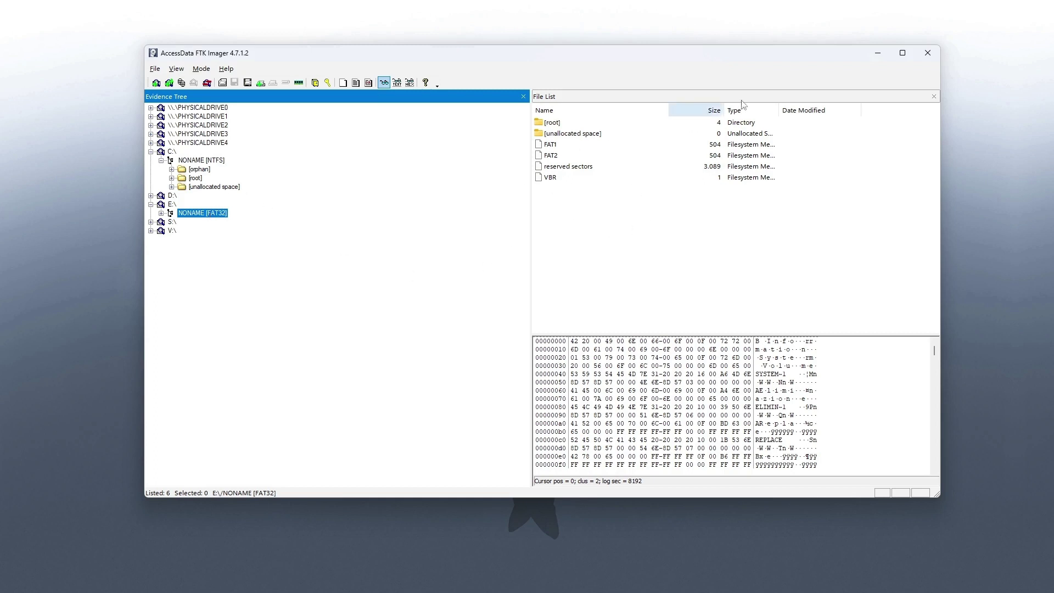
Minimize FTK Imager, switch to File Explorer and open the Eliminazione folder on USB Drive (E:).
left_click(878, 53)
left_click_drag(379, 98, 585, 420)
left_click(464, 574)
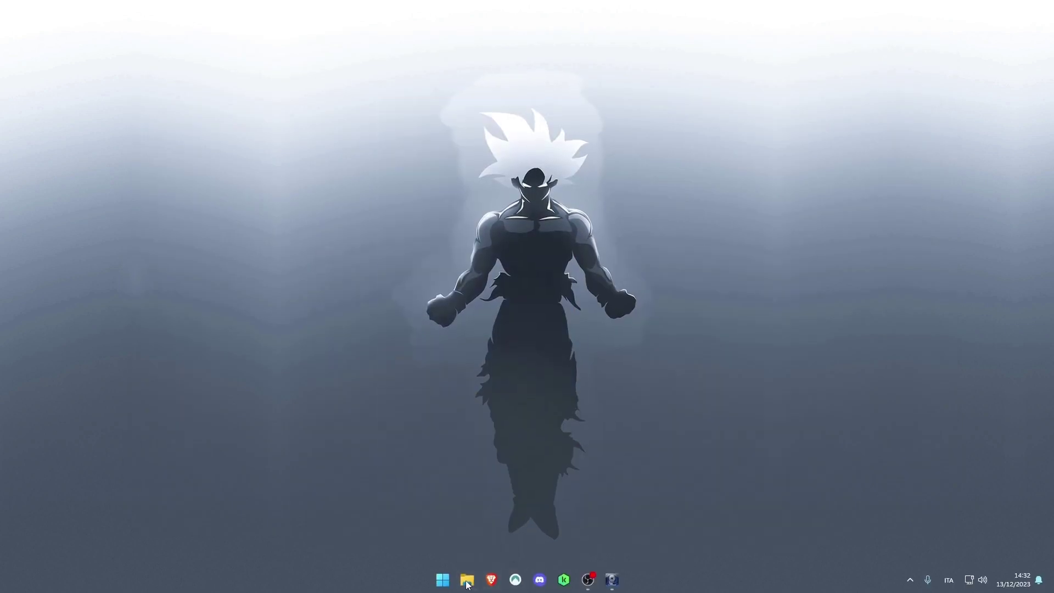
double_click(464, 251)
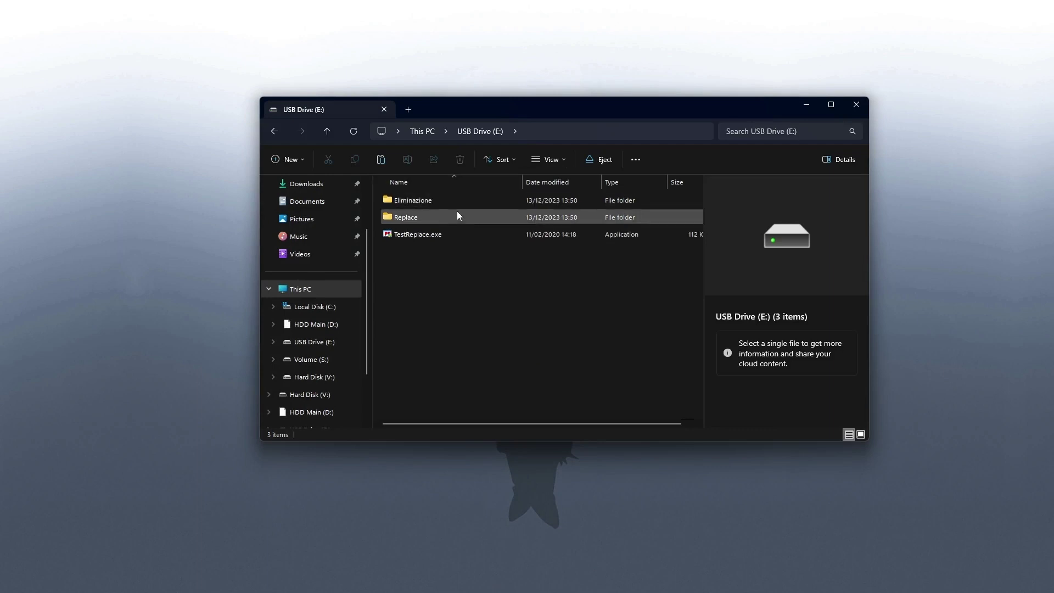
double_click(497, 201)
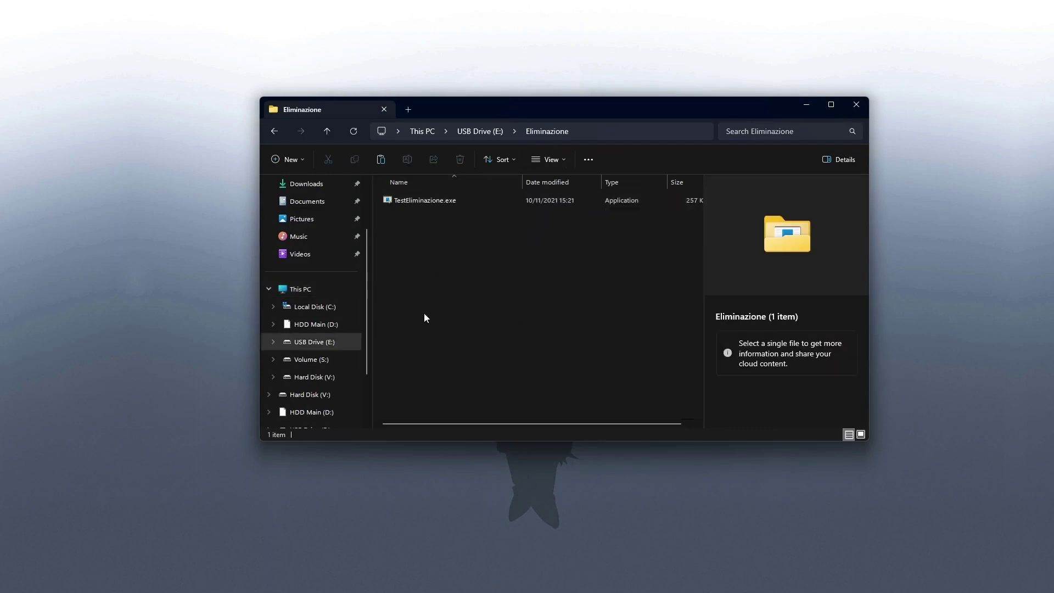
Run TestEliminazione.exe, close its window and permanently delete the file from the Eliminazione folder.
left_click(428, 199)
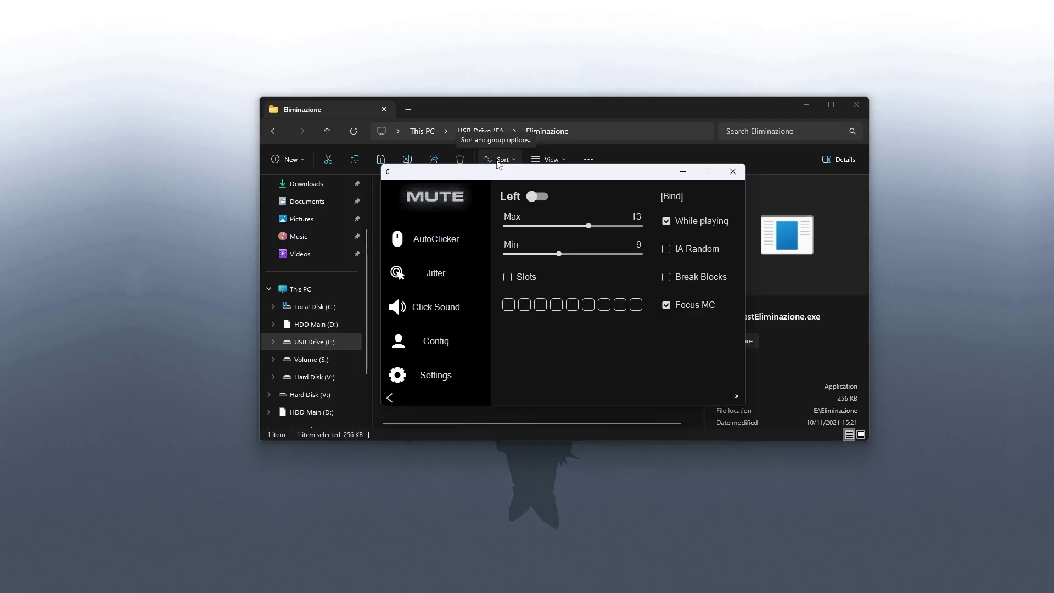
left_click(733, 171)
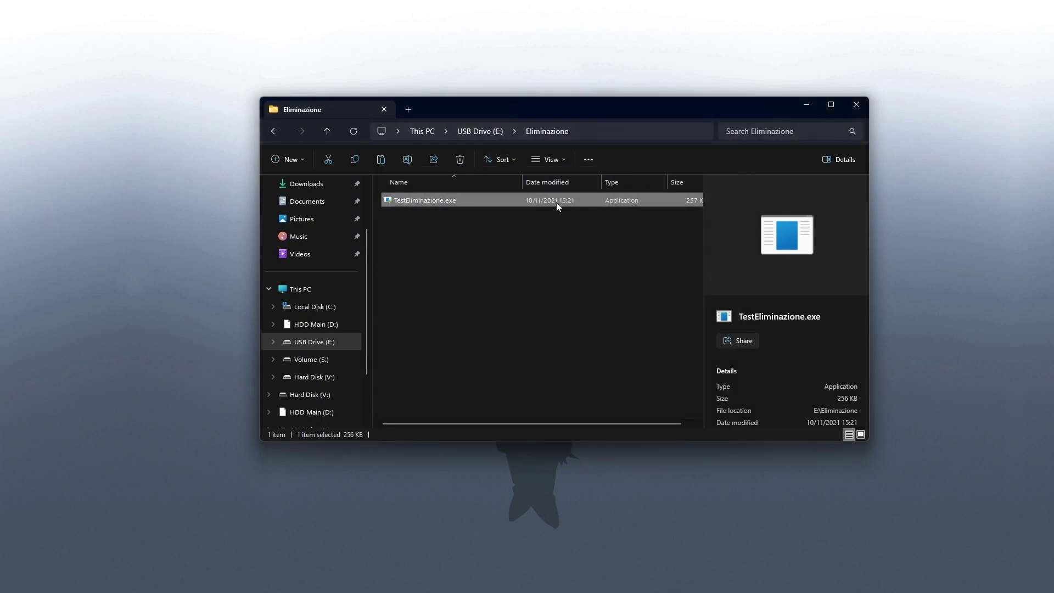
key("shift+Delete")
key("Return")
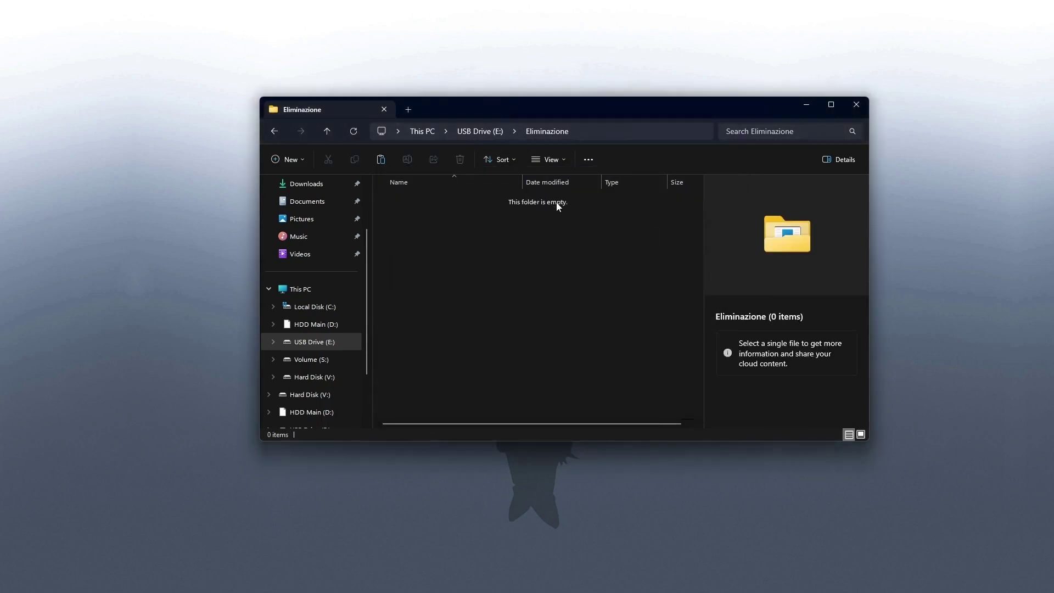
Search the installed apps for Recuva and launch its recovery wizard up to the file location page.
key("super")
type("recv")
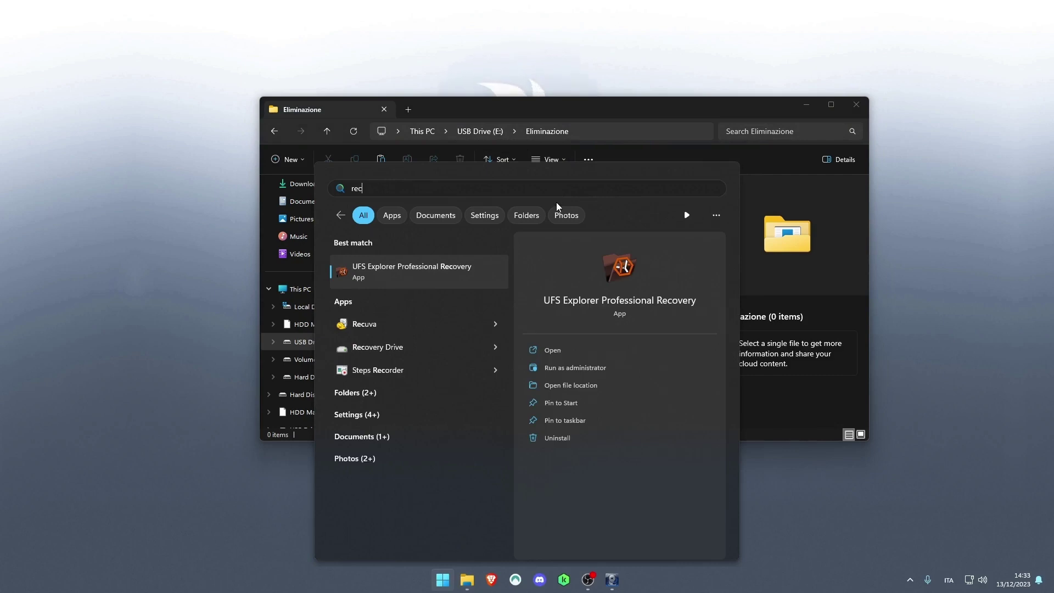
type("a")
key("BackSpace")
key("BackSpace")
type("upe")
key("BackSpace")
key("BackSpace")
type("va")
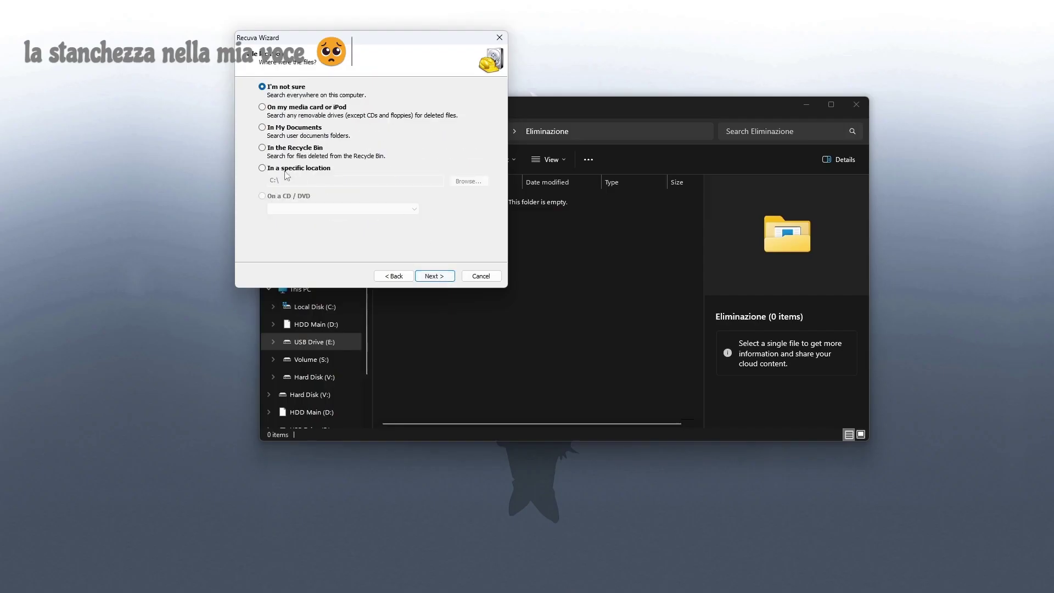
Set the search location to the specific drive E:\ and start the scan for deleted files.
left_click(262, 168)
left_click(469, 181)
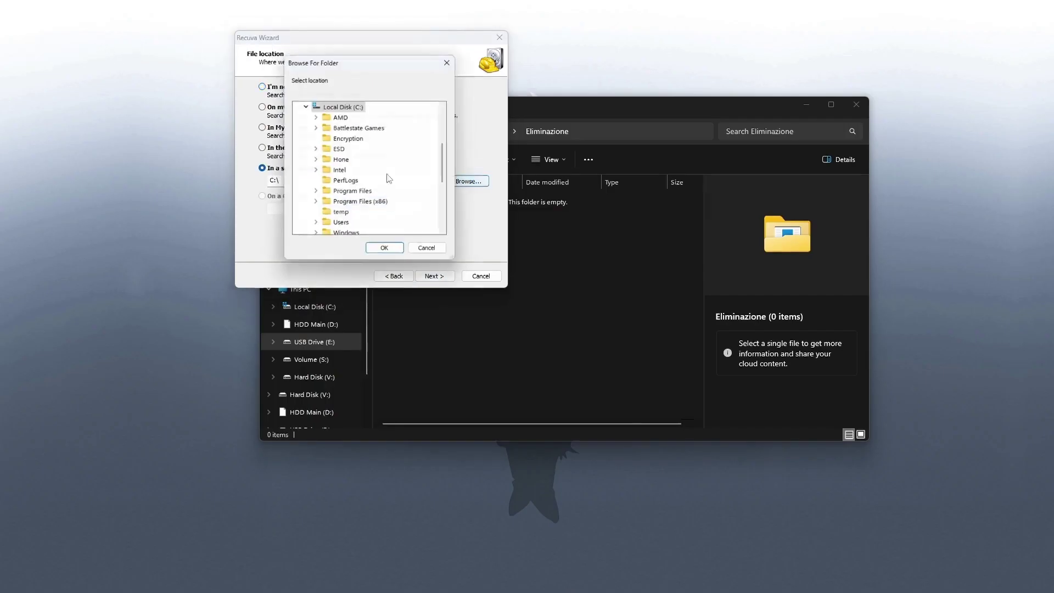
scroll(357, 175, "down", 10)
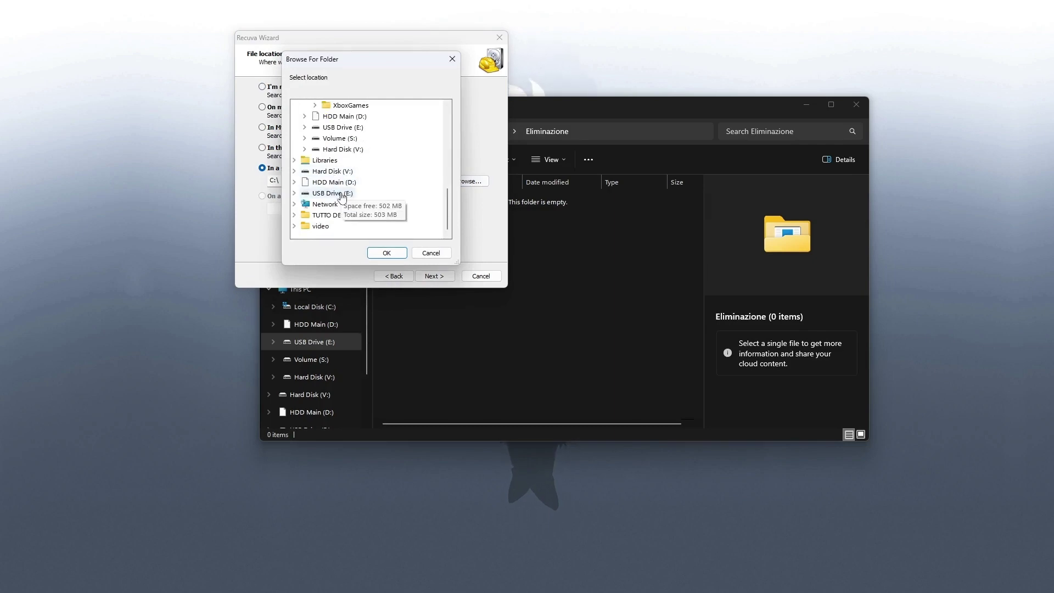
left_click(333, 193)
left_click(387, 252)
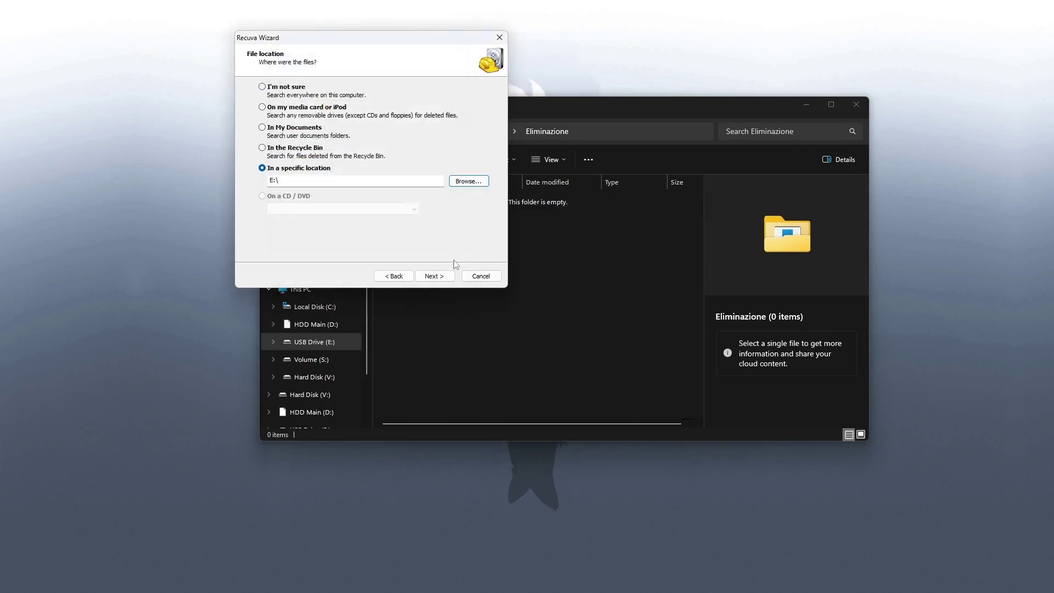
left_click(434, 275)
left_click(435, 276)
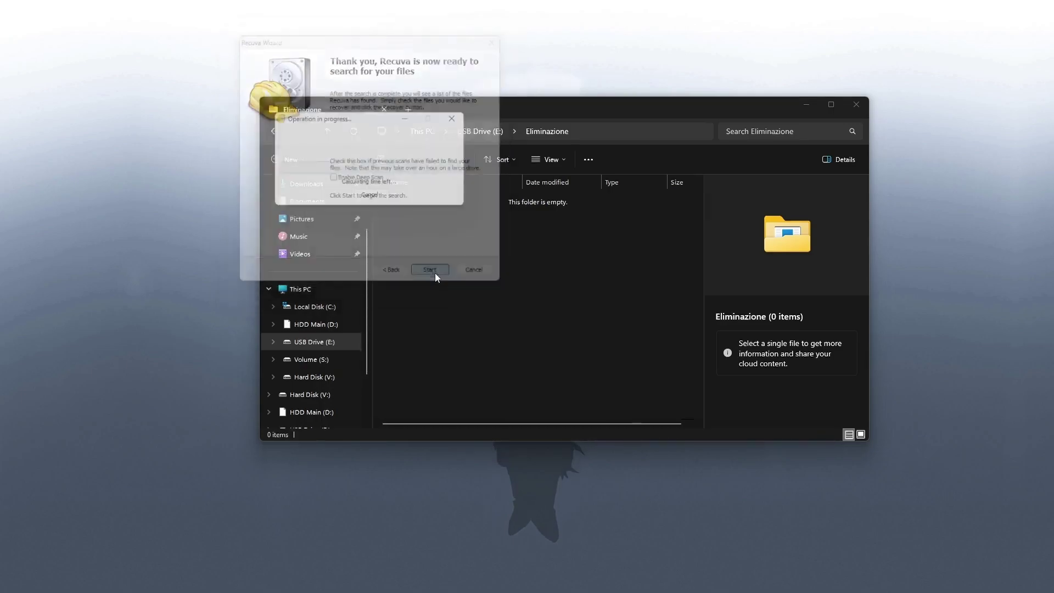
Restore the results window to a smaller size and examine each deleted file's name, path, state and overwrite comment.
left_click_drag(47, 175, 17, 65)
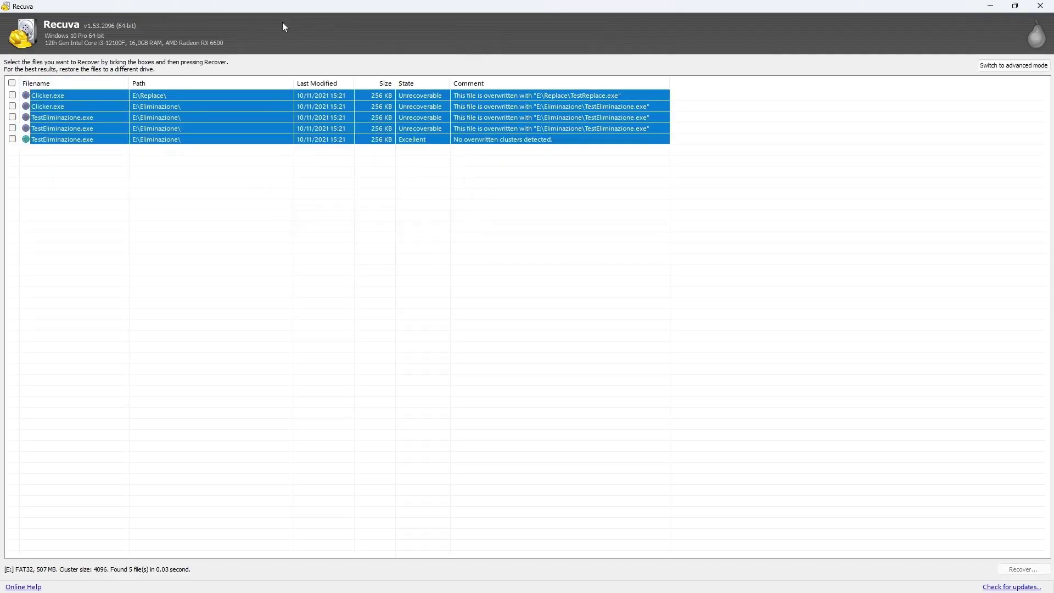
left_click(436, 202)
left_click(55, 140)
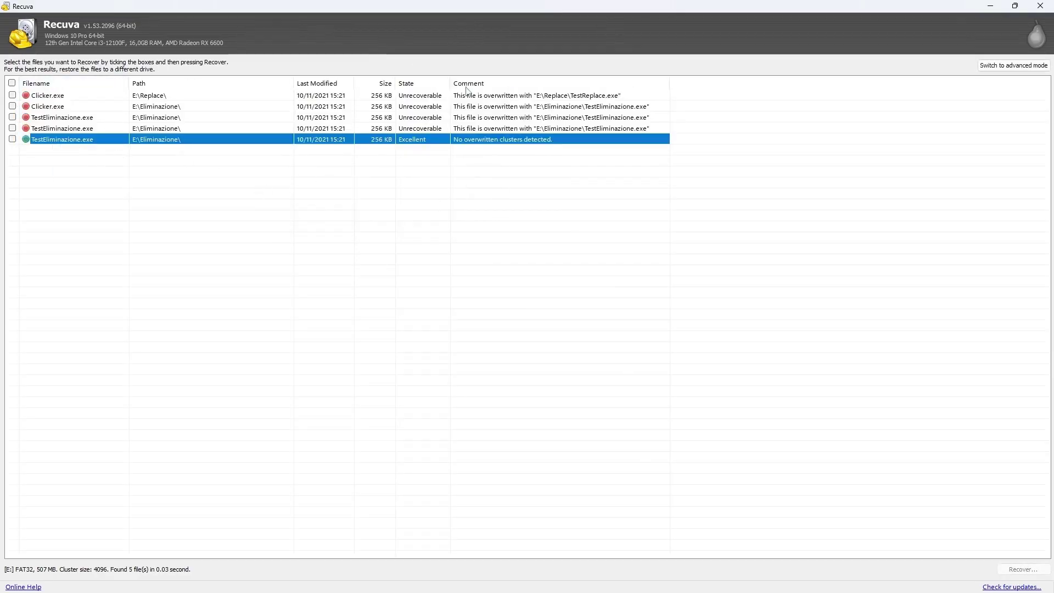
left_click_drag(527, 5, 600, 70)
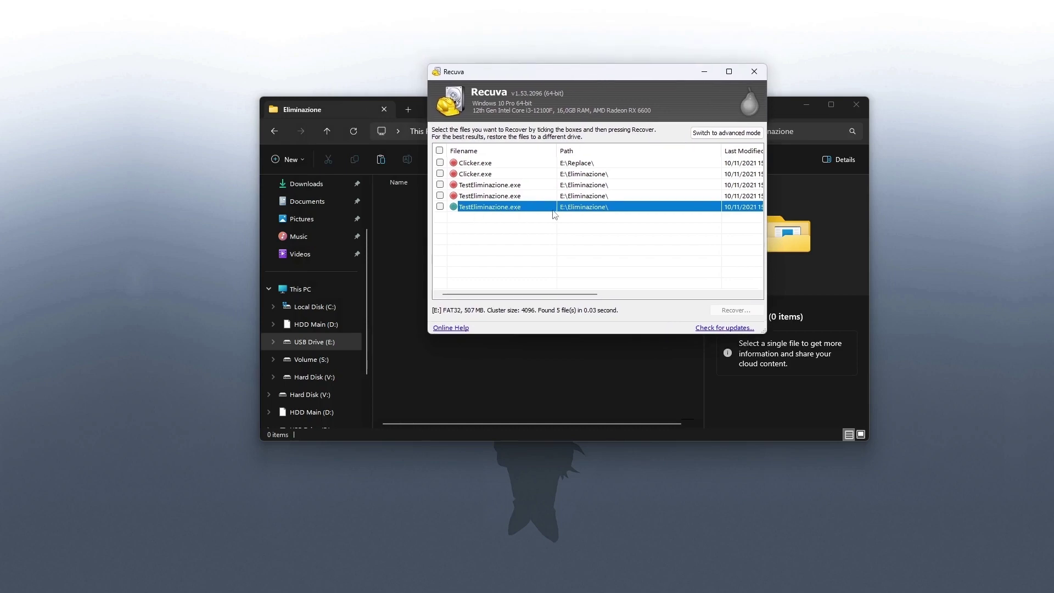
left_click_drag(556, 294, 693, 294)
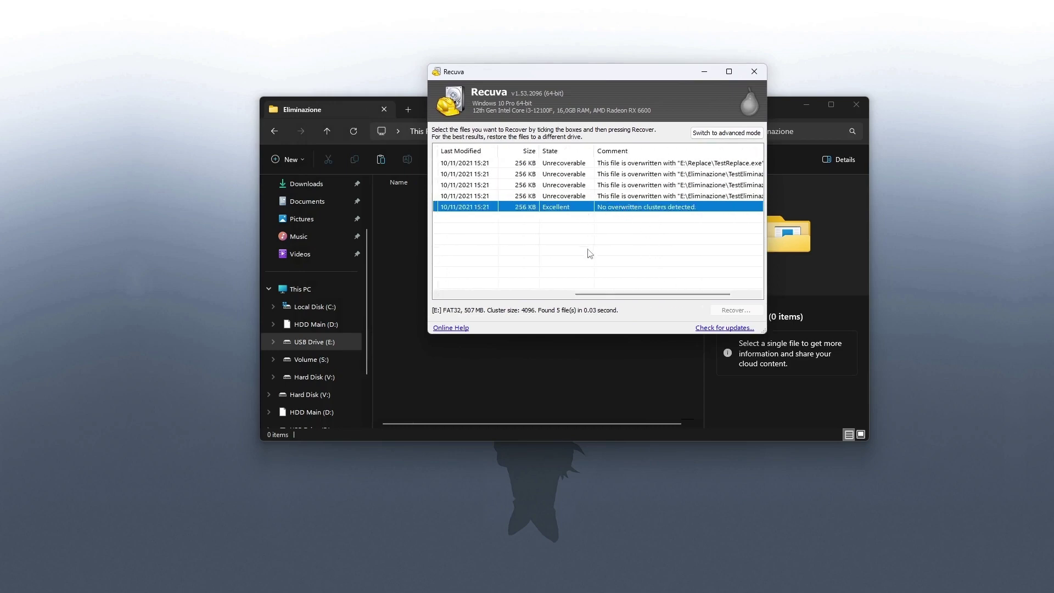
left_click_drag(604, 294, 466, 294)
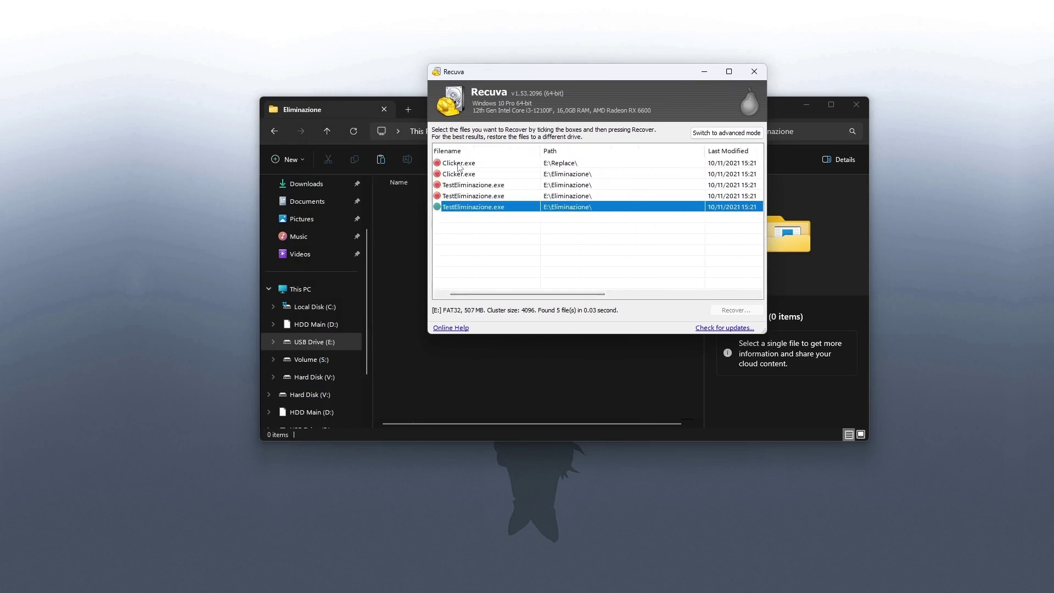
left_click(464, 239)
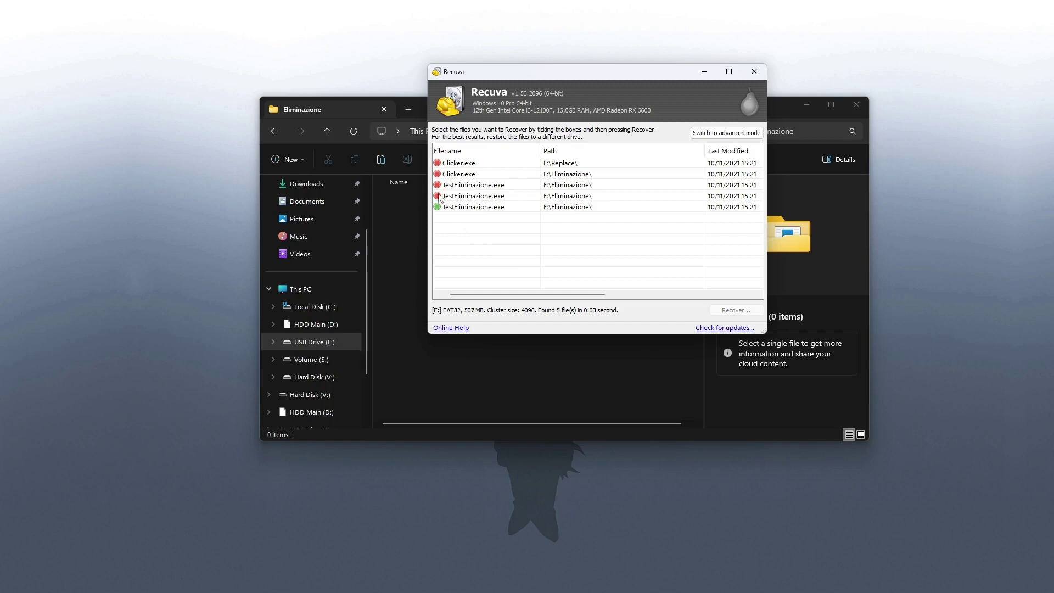
left_click_drag(502, 295, 651, 295)
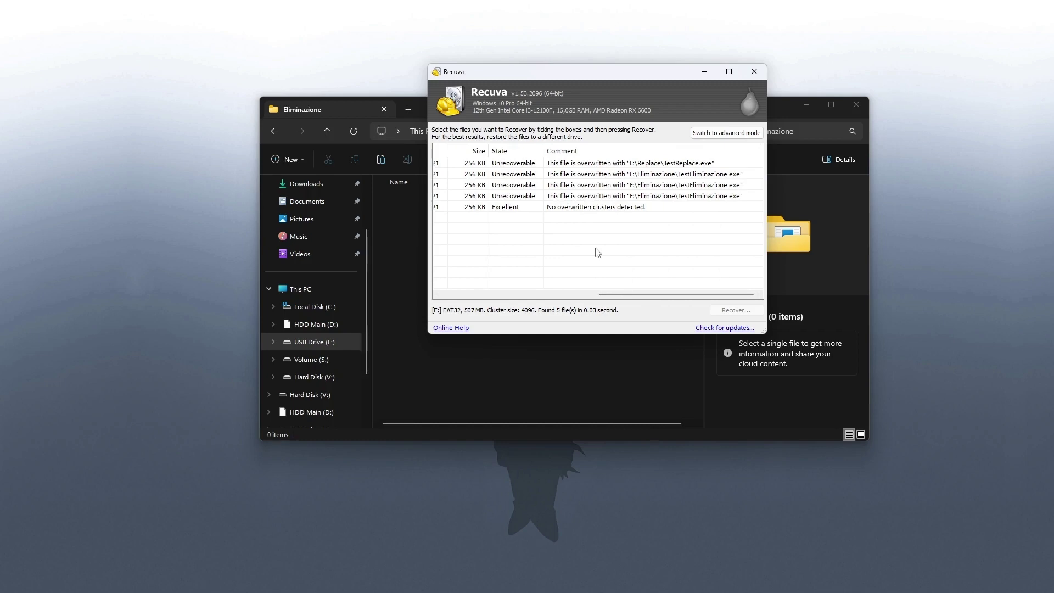
left_click_drag(631, 295, 452, 299)
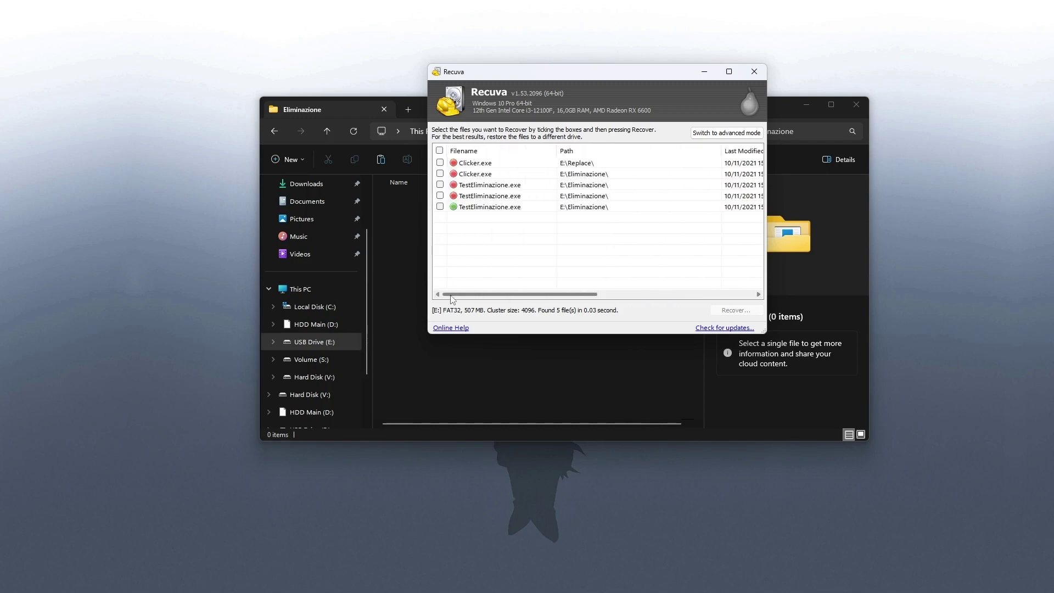
Recover the deleted TestEliminazione.exe marked green into E:\Eliminazione, accepting restoration to the same drive.
left_click(495, 207)
right_click(494, 207)
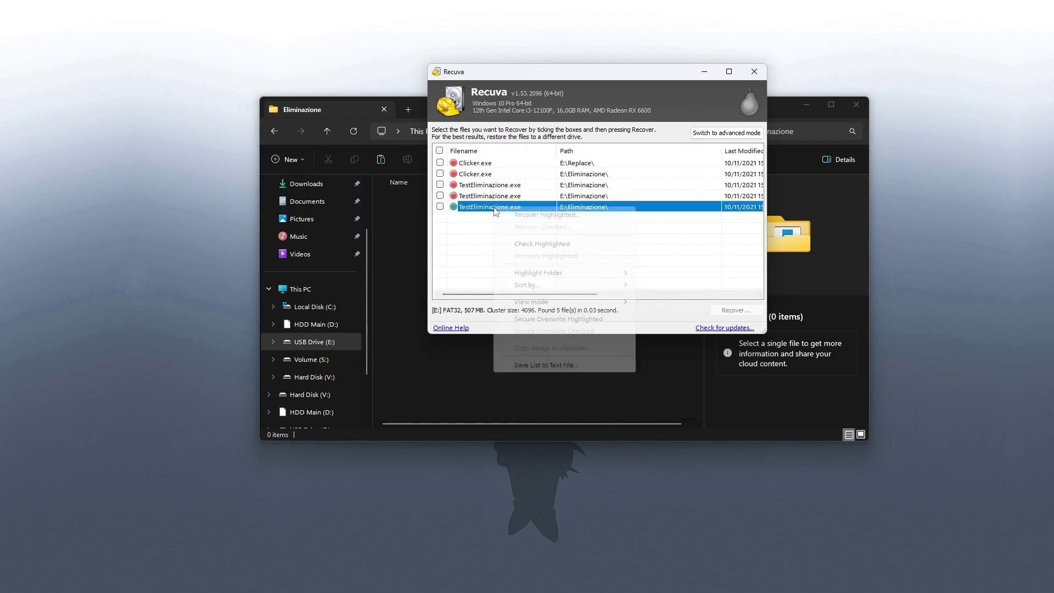
left_click(538, 217)
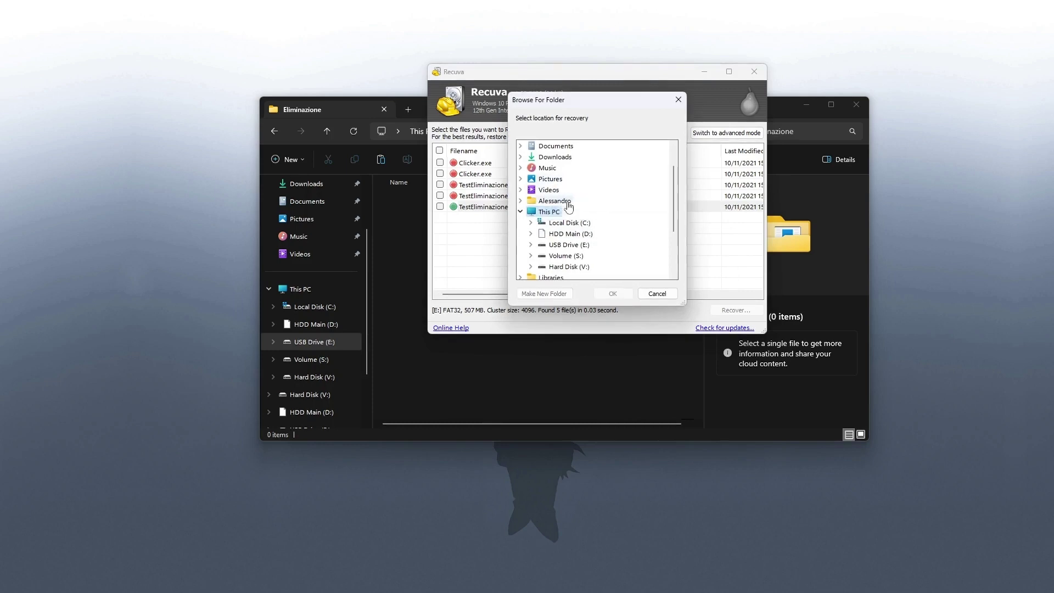
scroll(571, 230, "down", 2)
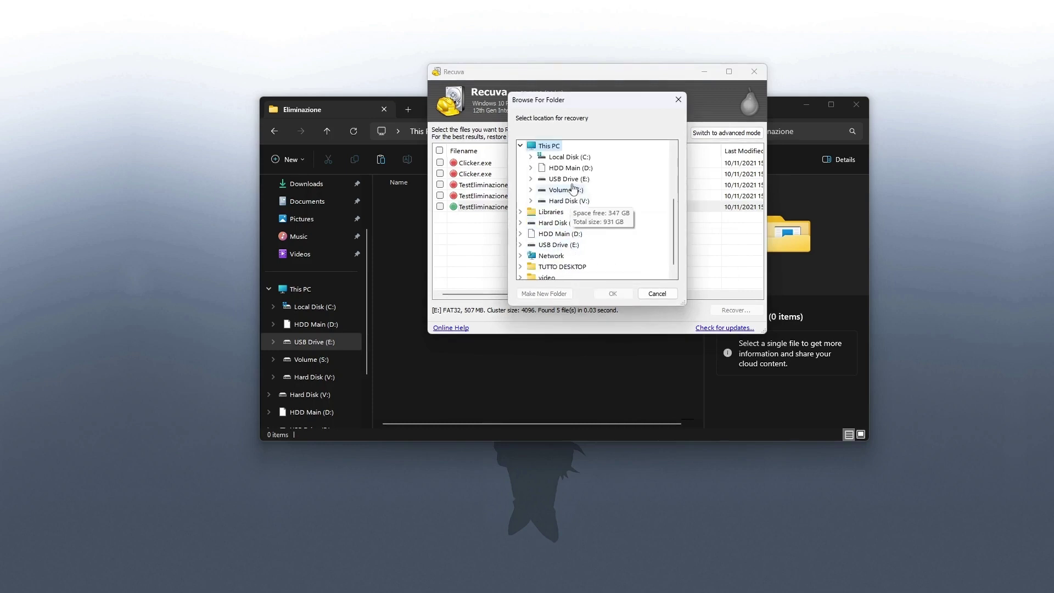
double_click(569, 179)
left_click(581, 191)
left_click(614, 293)
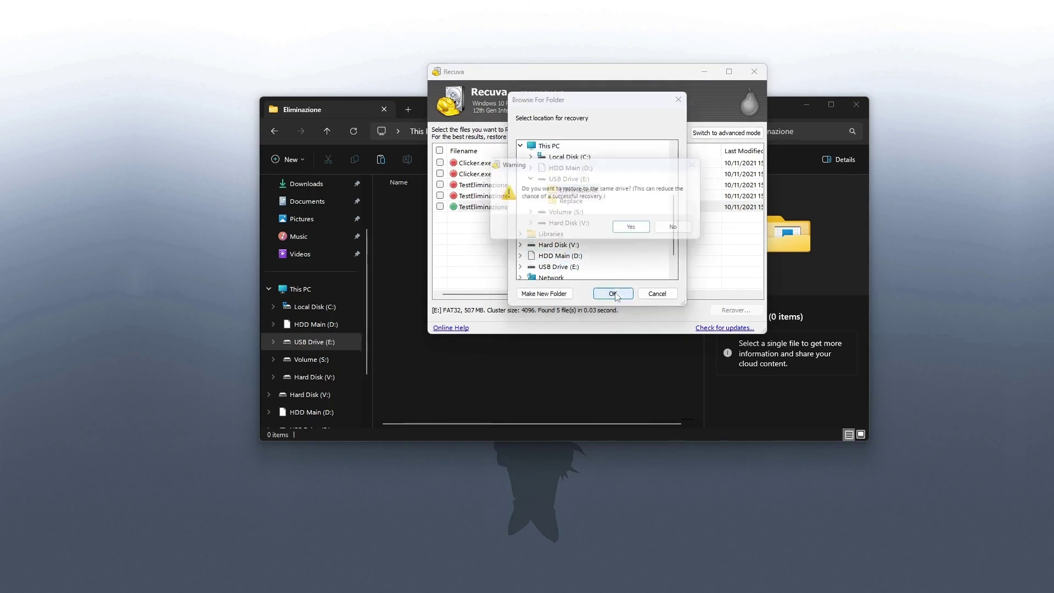
left_click(635, 233)
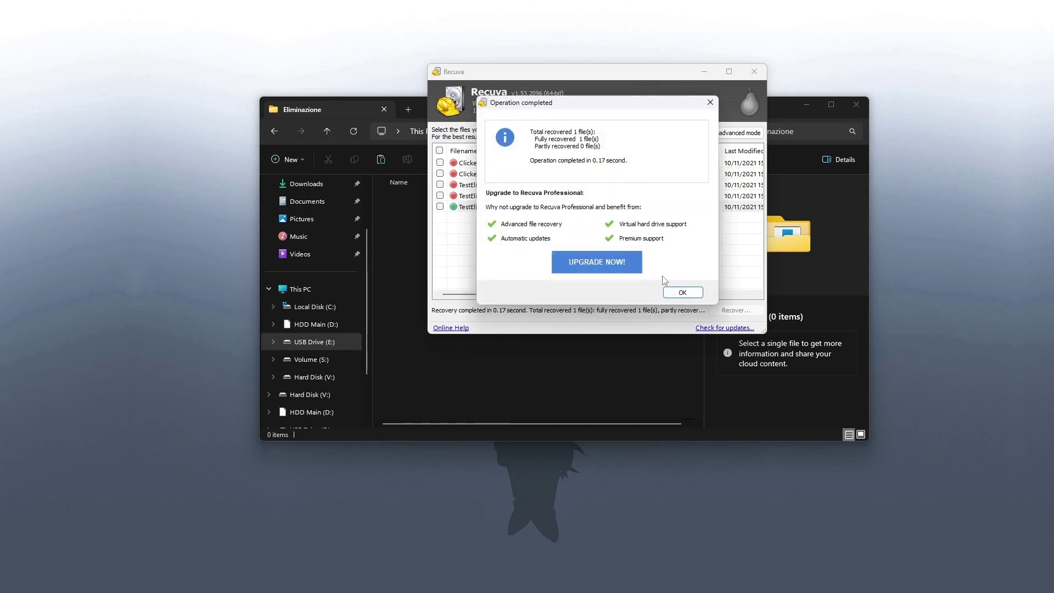
left_click(681, 292)
Select the recovered TestEliminazione.exe in the Eliminazione folder, close Recuva and reposition the folder window.
left_click(420, 242)
left_click(411, 203)
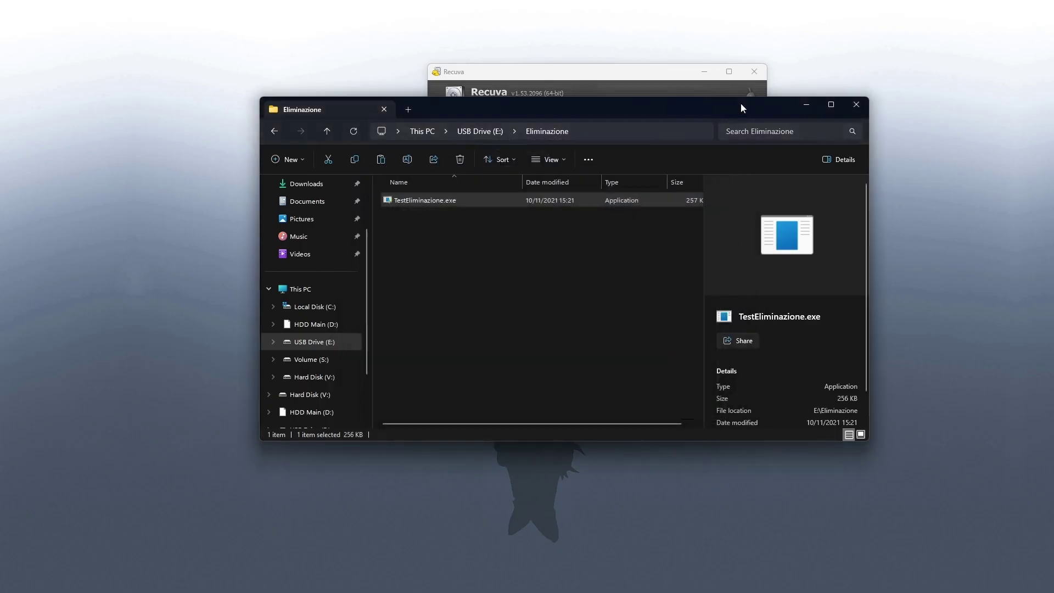
left_click(755, 71)
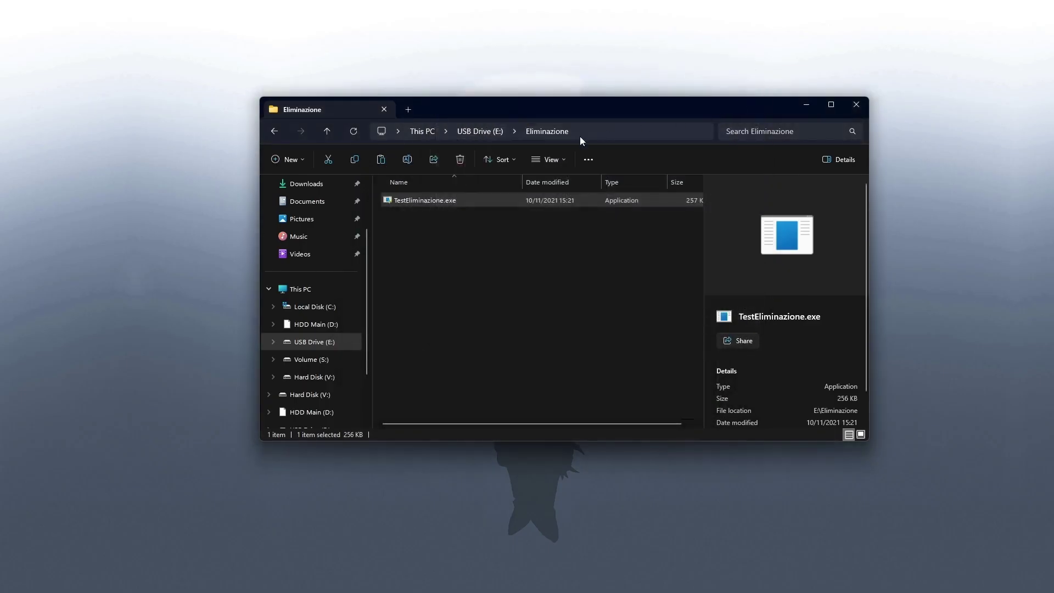
left_click_drag(546, 107, 552, 79)
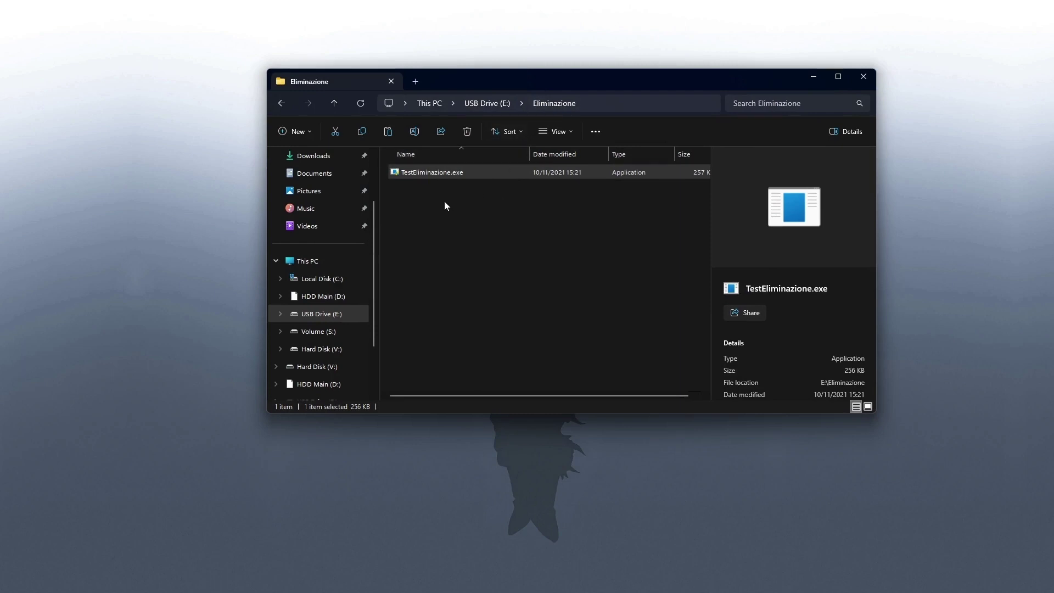
left_click_drag(465, 85, 459, 102)
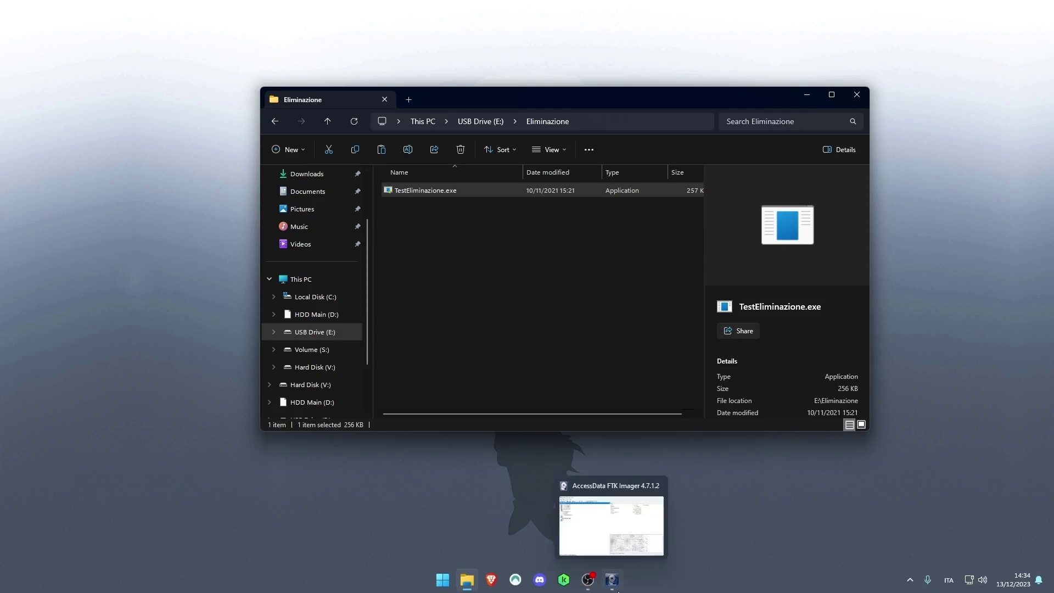
Permanently delete the recovered TestEliminazione.exe from the Eliminazione folder.
left_click(612, 586)
left_click(869, 62)
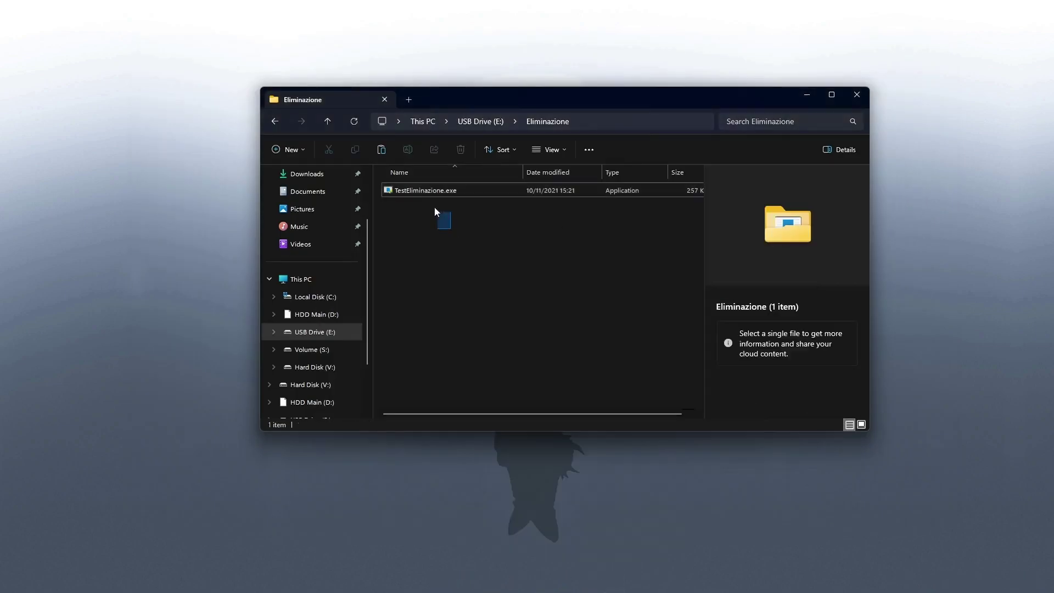
left_click(417, 189)
key("shift+Delete")
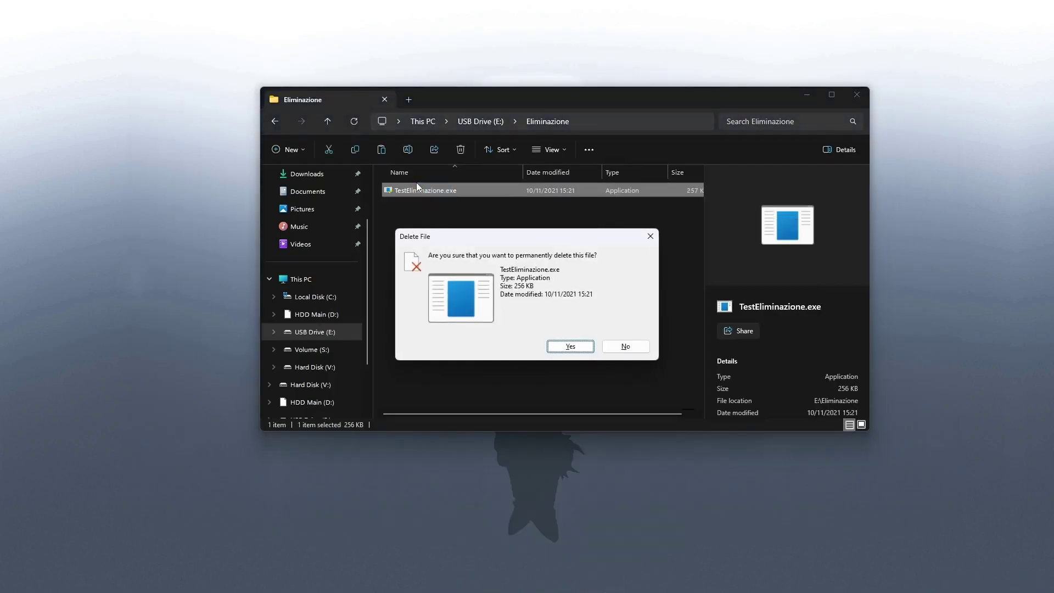
key("Return")
Switch to FTK Imager, expand the E:\ FAT32 volume and select the last TestEliminazione.exe entry in the Eliminazione folder.
mouse_move(571, 585)
left_click(612, 580)
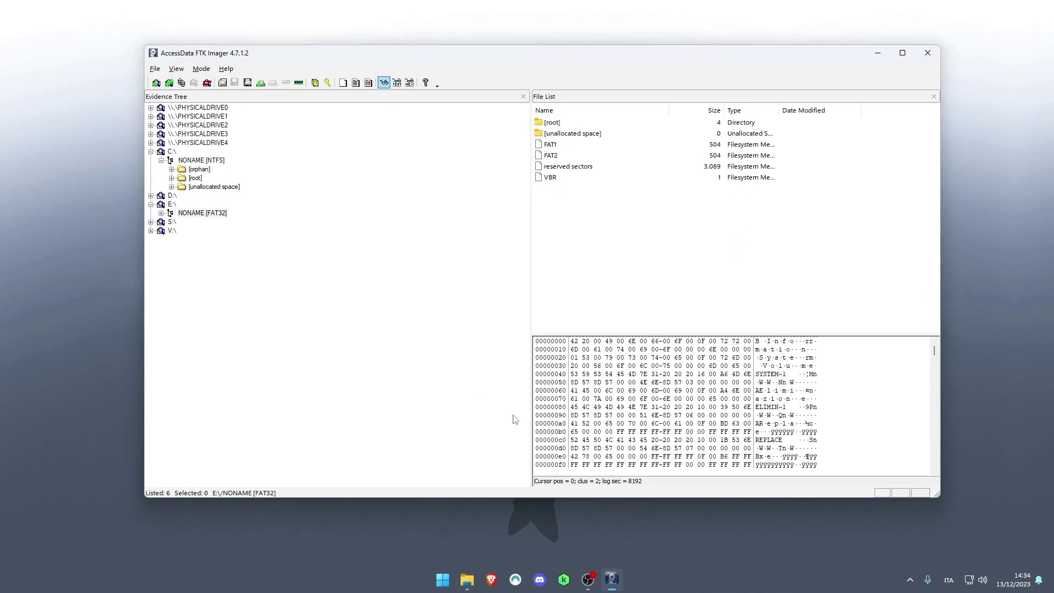
double_click(214, 214)
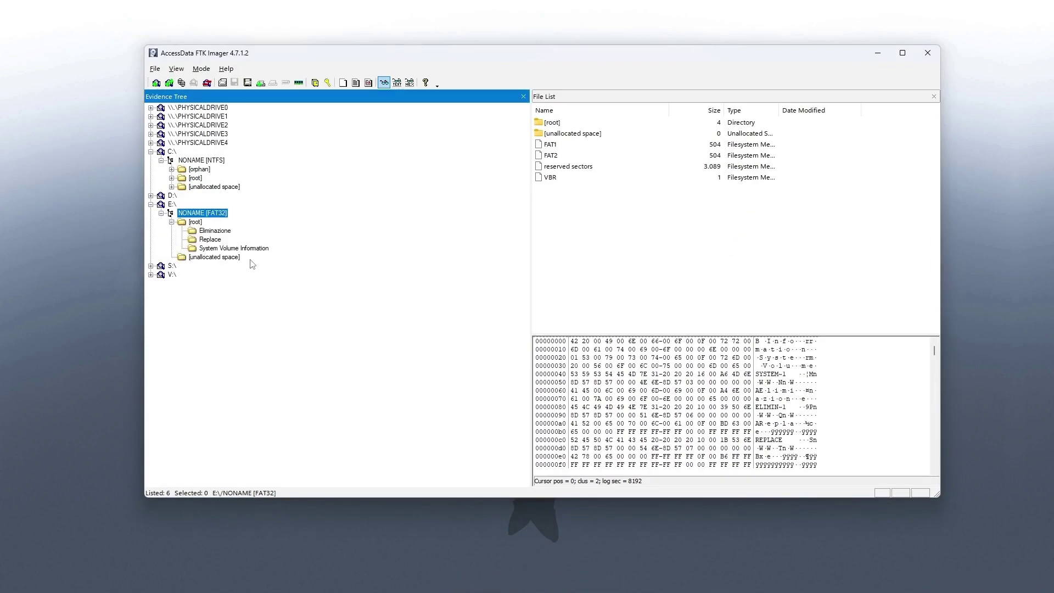
left_click(206, 231)
left_click(565, 155)
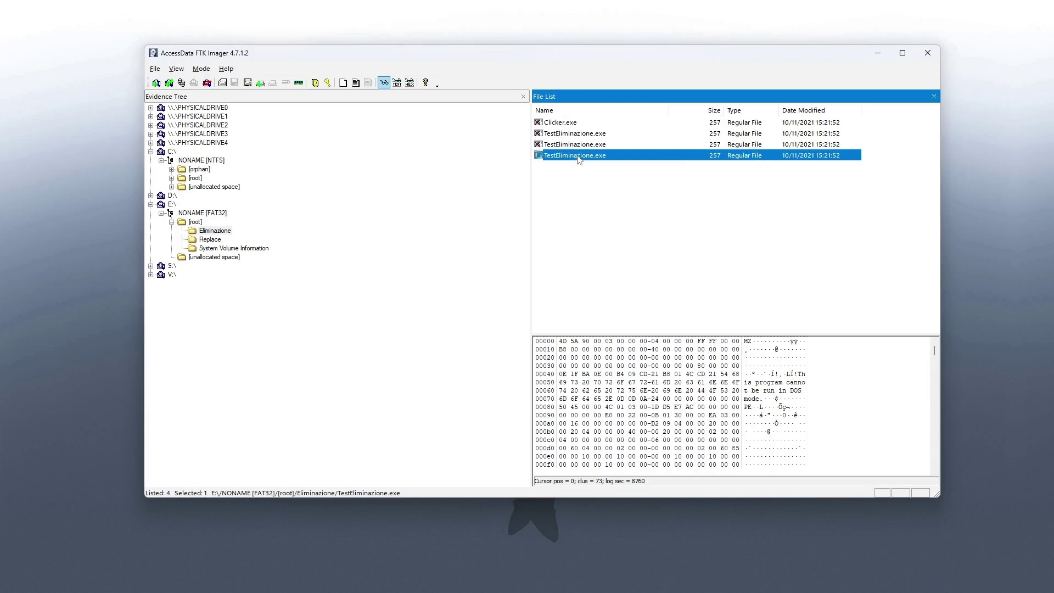
Export the selected TestEliminazione.exe to E:\Eliminazione, dismiss the export results and minimize FTK Imager.
right_click(578, 156)
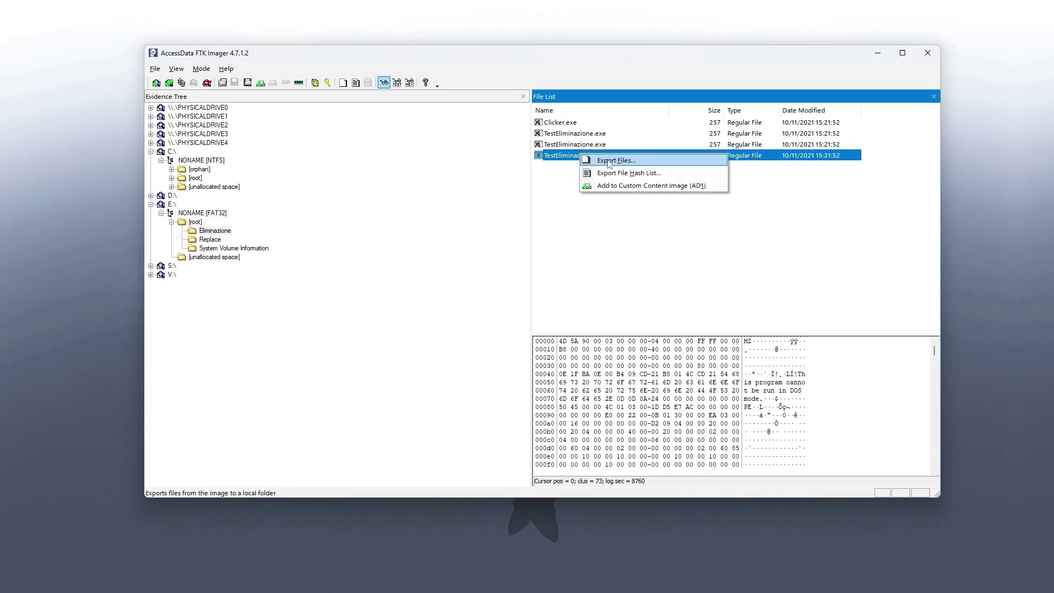
left_click(599, 160)
scroll(506, 278, "down", 3)
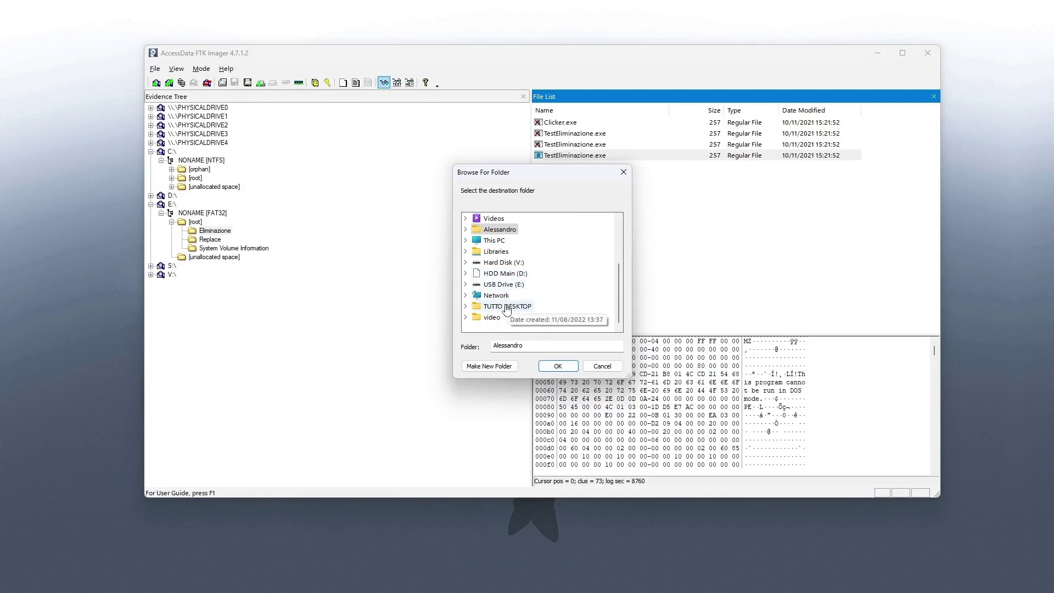
left_click(501, 285)
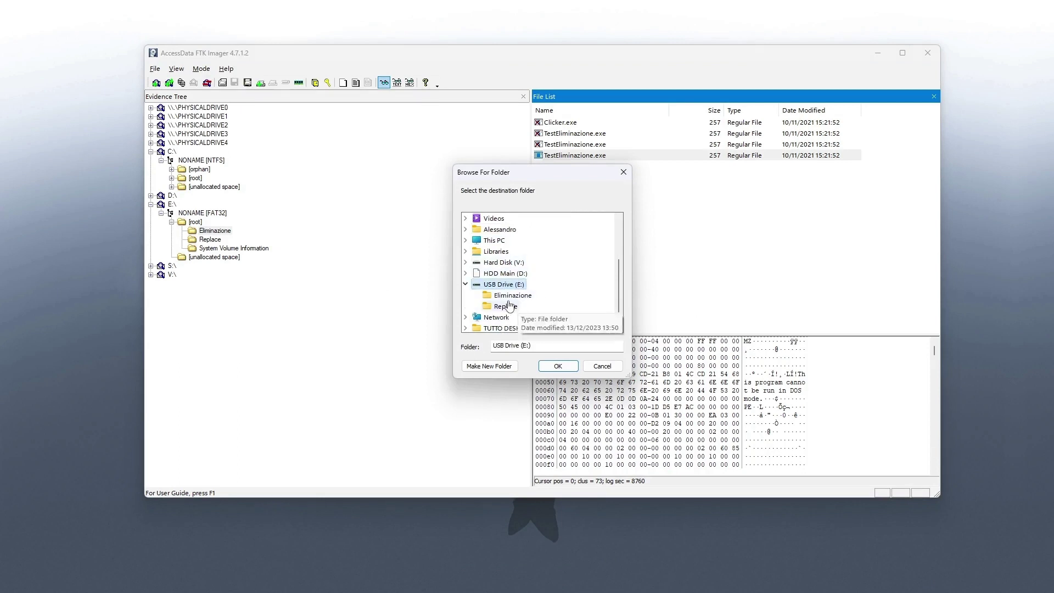
left_click(513, 295)
left_click(556, 366)
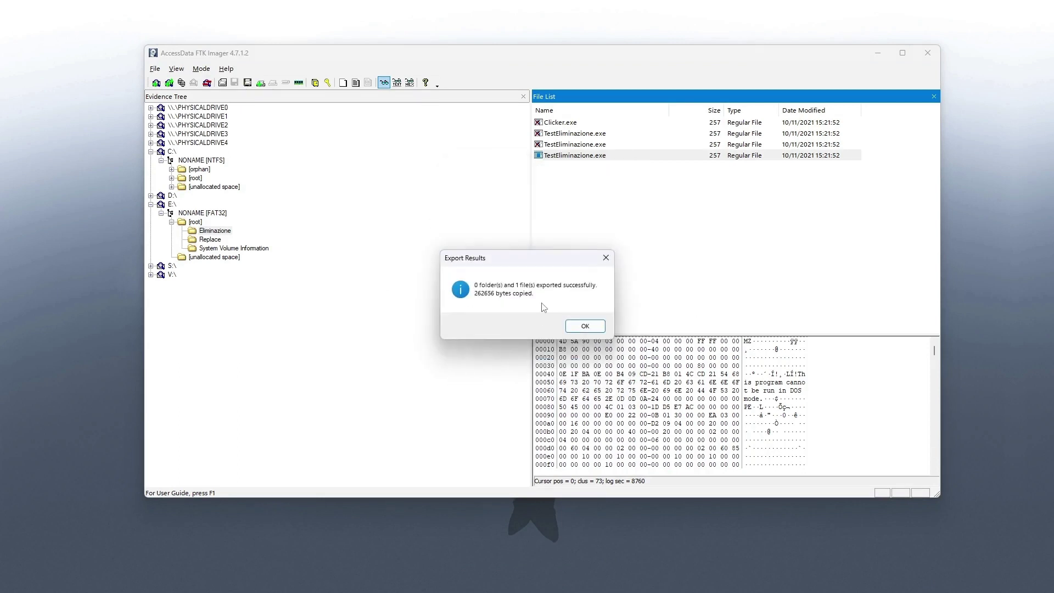
left_click(606, 259)
left_click(879, 55)
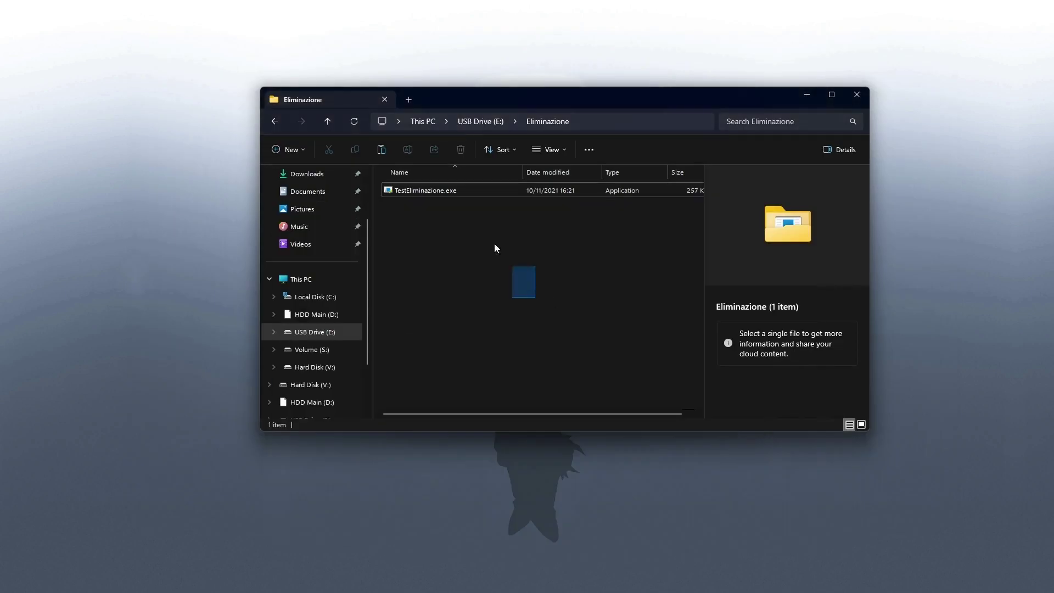
Go up to the root of USB Drive (E:) and look inside its Replace folder.
left_click(471, 121)
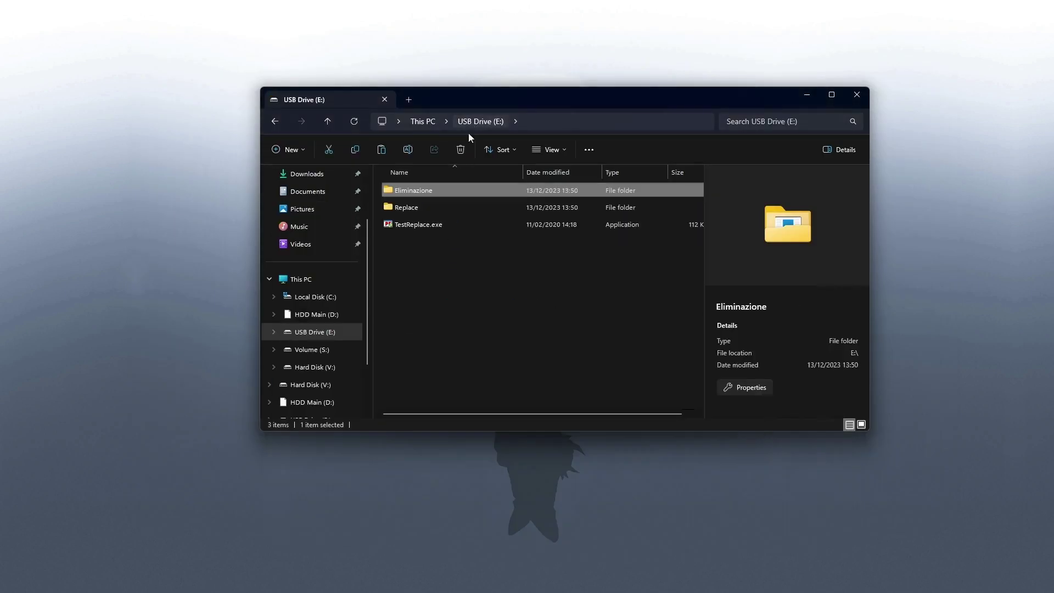
double_click(413, 213)
left_click(397, 193)
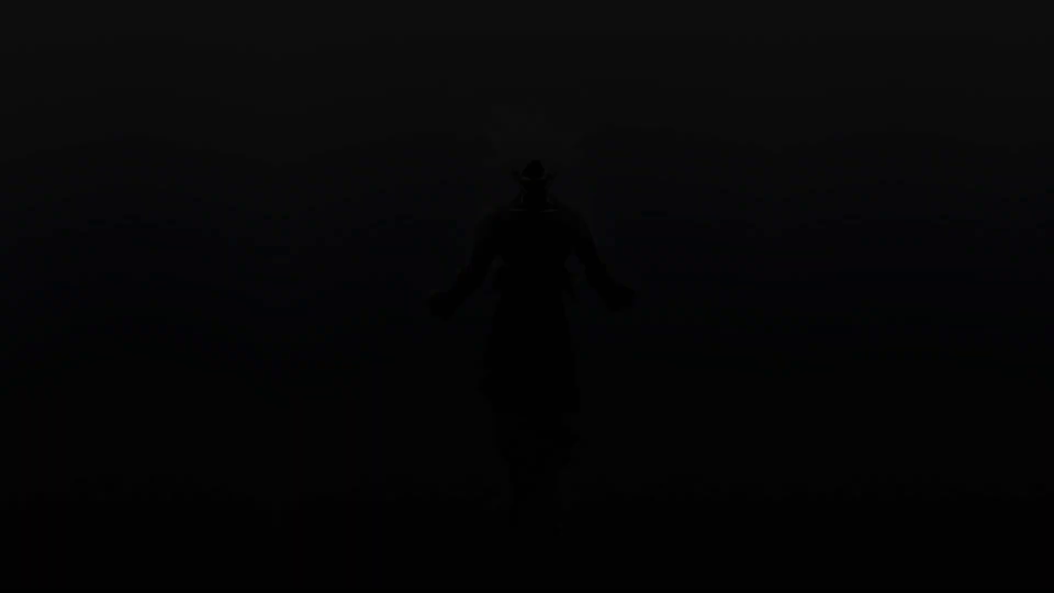
Open E:\Replace in a new File Explorer window, run TestReplace.exe and close the program's window.
left_click_drag(203, 155, 664, 432)
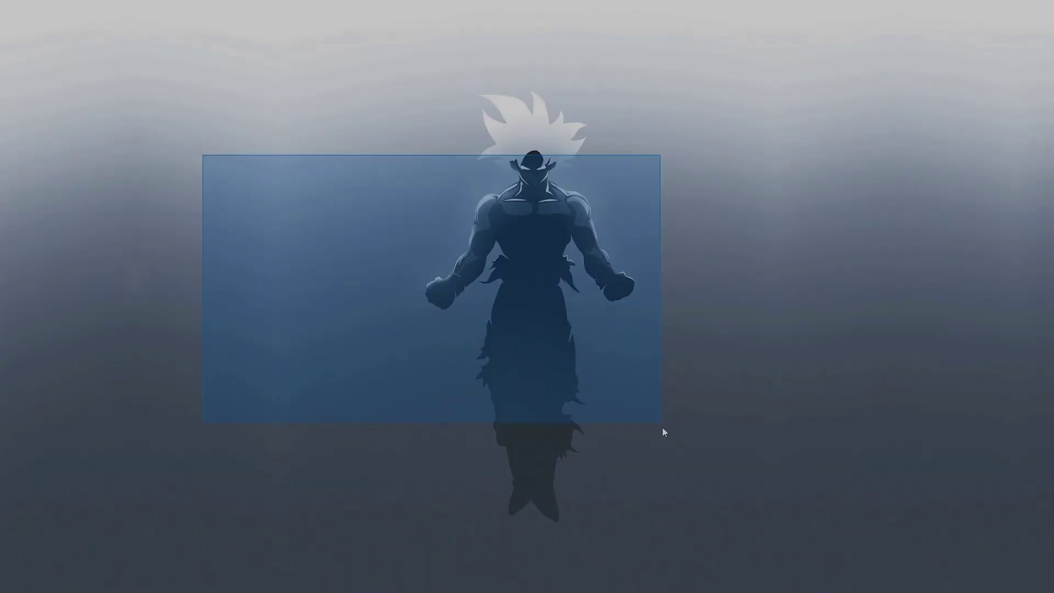
left_click(467, 587)
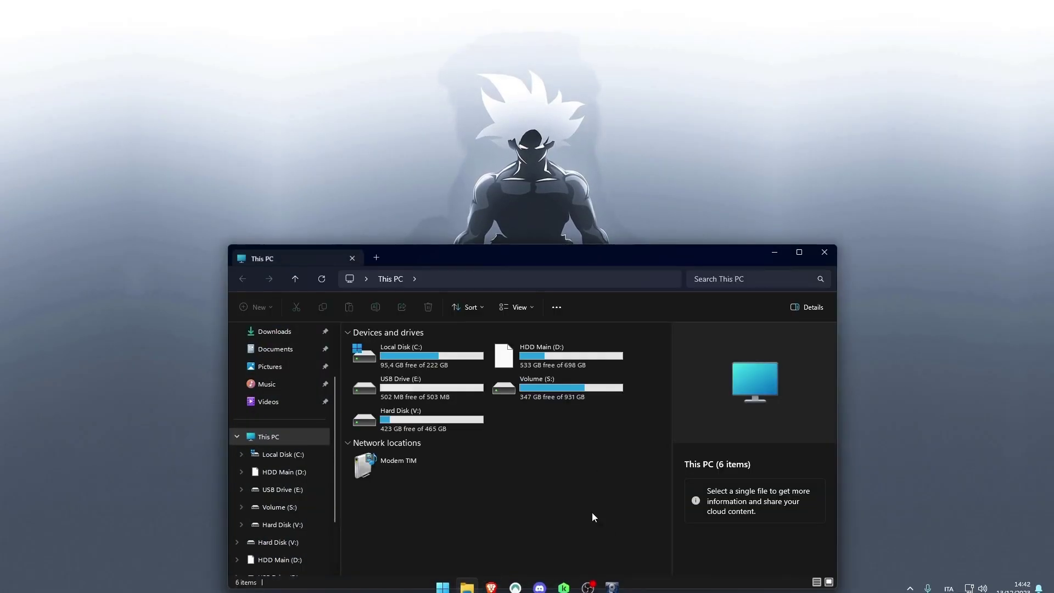
left_click_drag(505, 262, 491, 171)
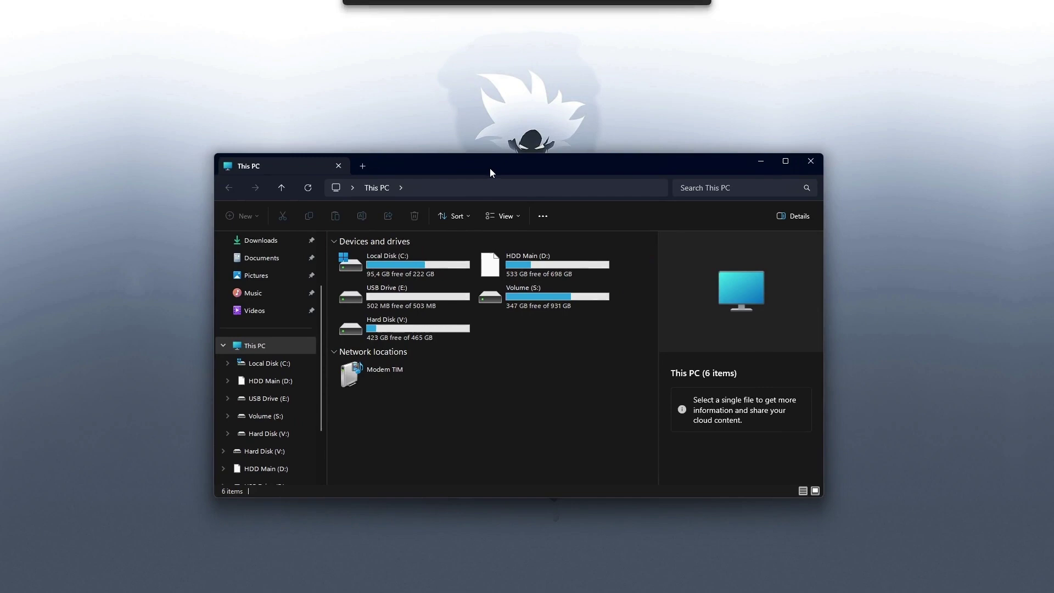
double_click(403, 292)
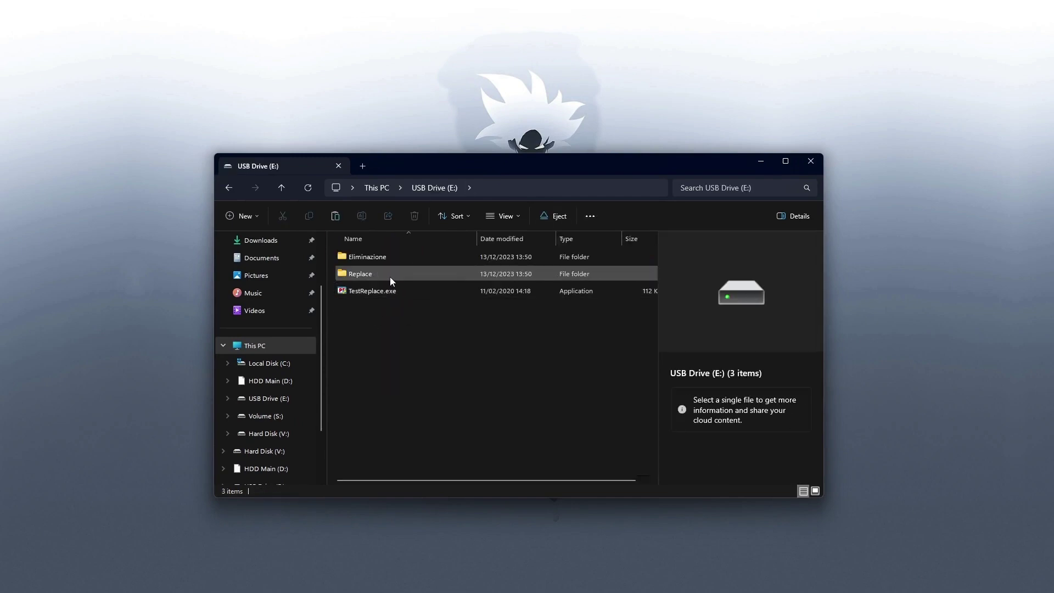
mouse_move(390, 276)
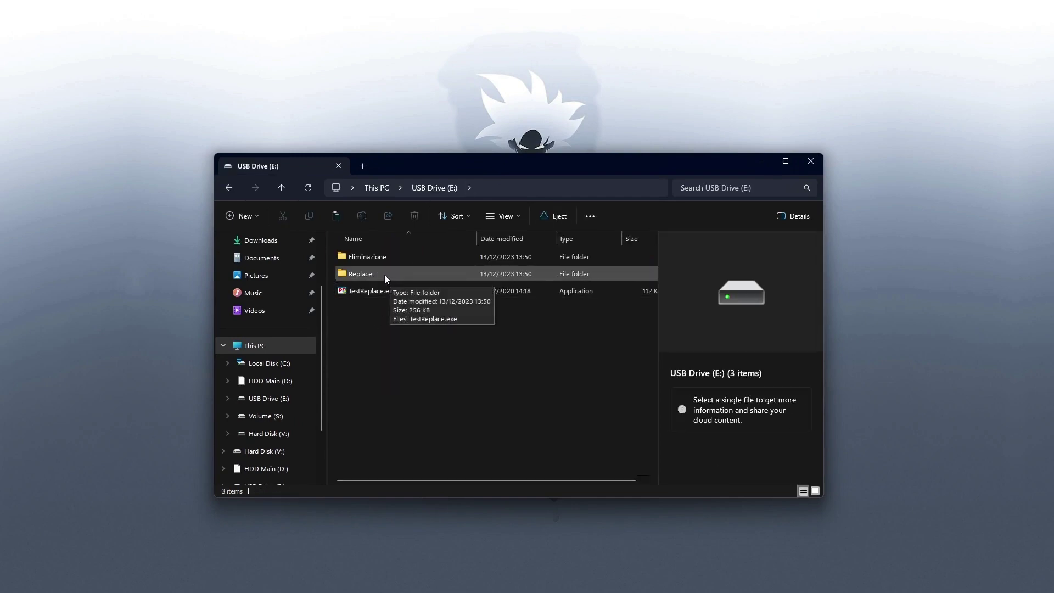
left_click(384, 275)
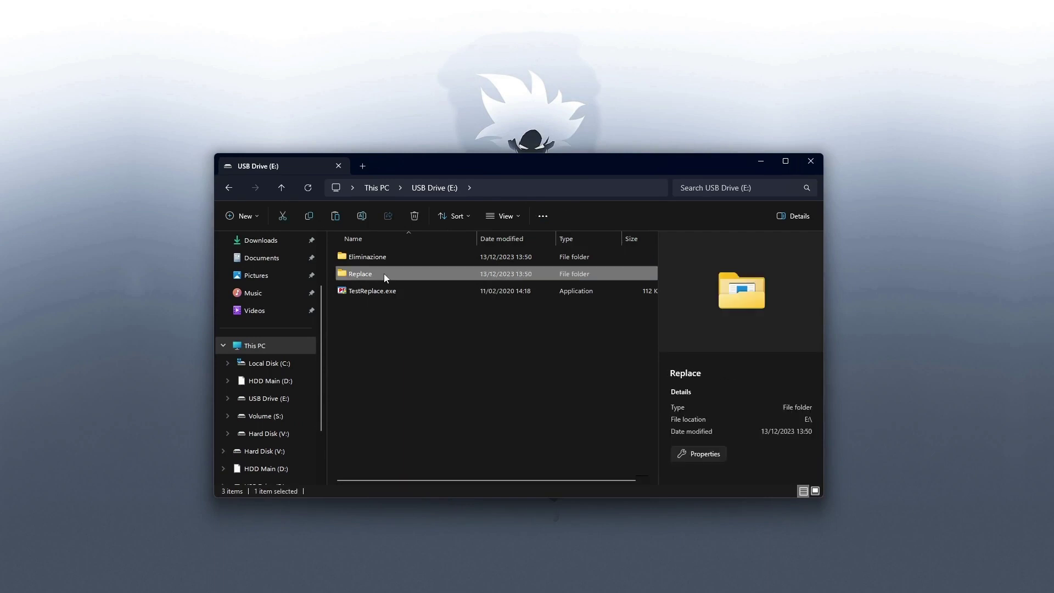
double_click(384, 274)
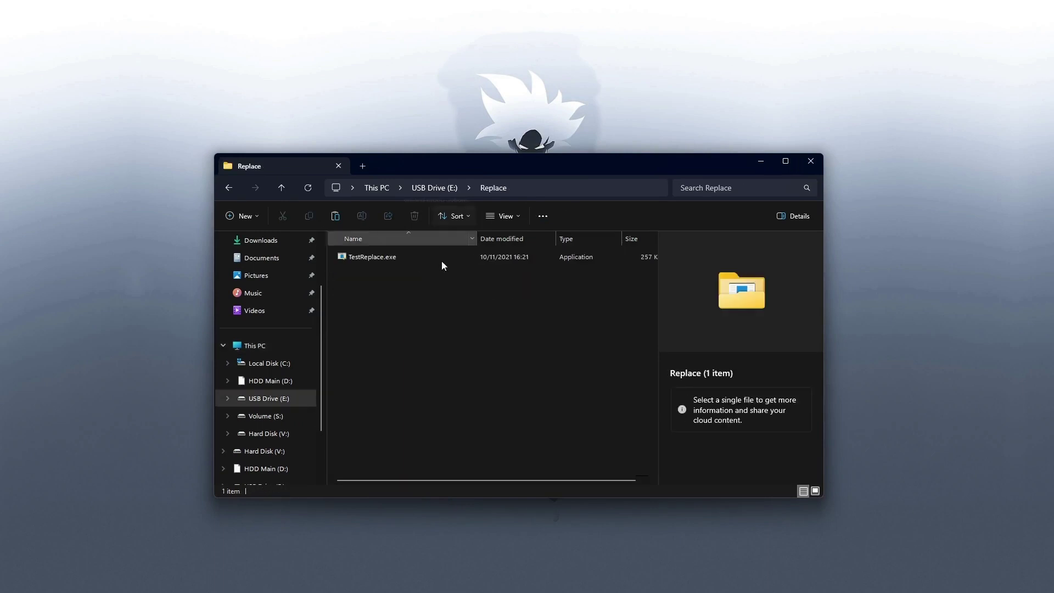
double_click(366, 258)
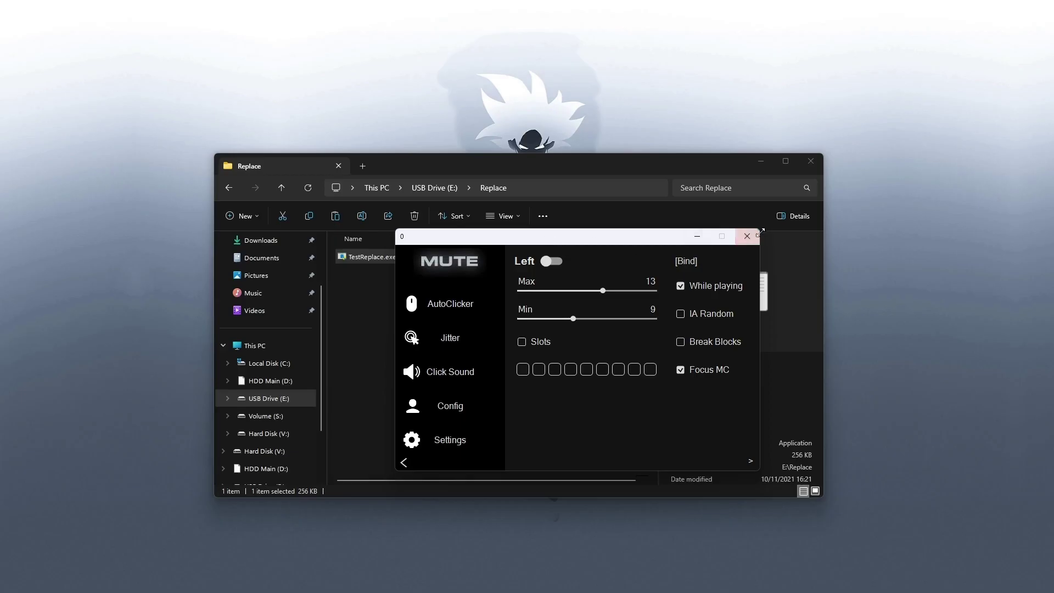
left_click(748, 235)
Move TestReplace.exe from the root of E: into the Replace folder, replacing the file of the same name.
left_click(439, 190)
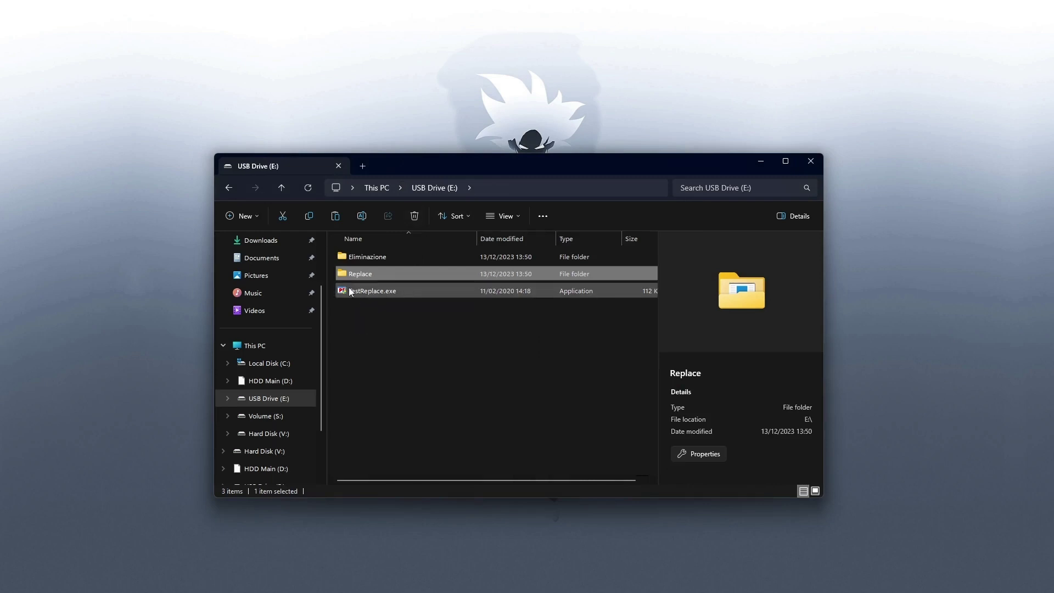
left_click_drag(350, 292, 379, 274)
left_click(495, 234)
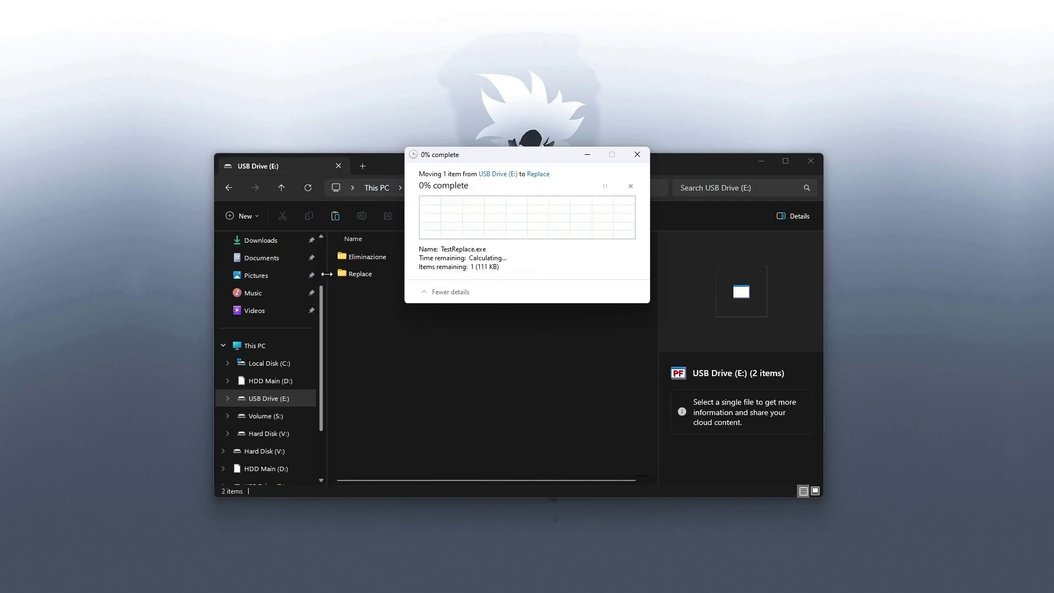
Open the Replace folder and examine the icon, date and size of TestReplace.exe.
double_click(360, 275)
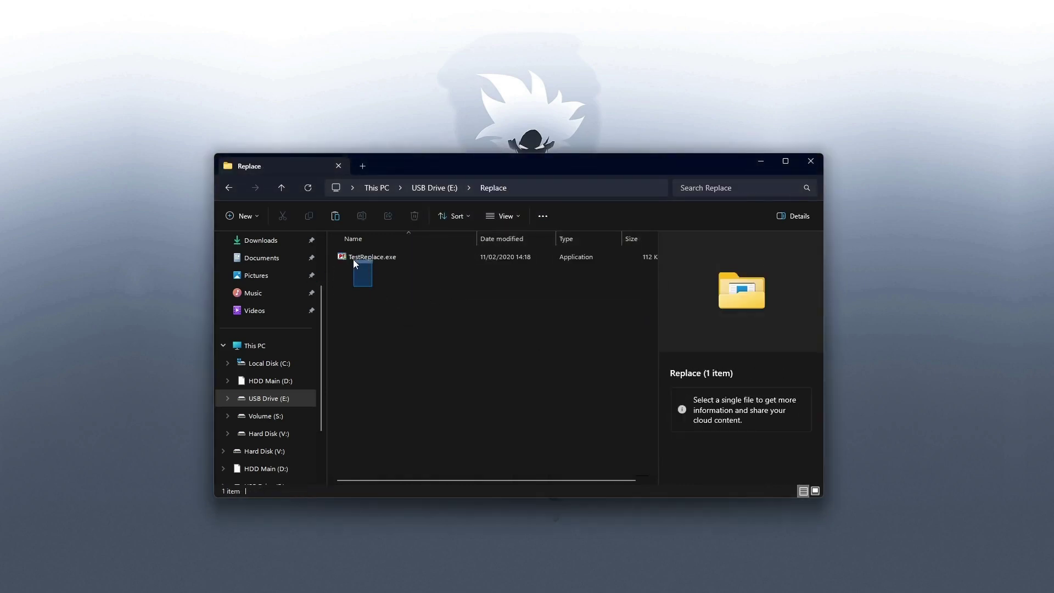
left_click_drag(354, 259, 353, 261)
left_click(415, 345)
left_click_drag(356, 286, 351, 243)
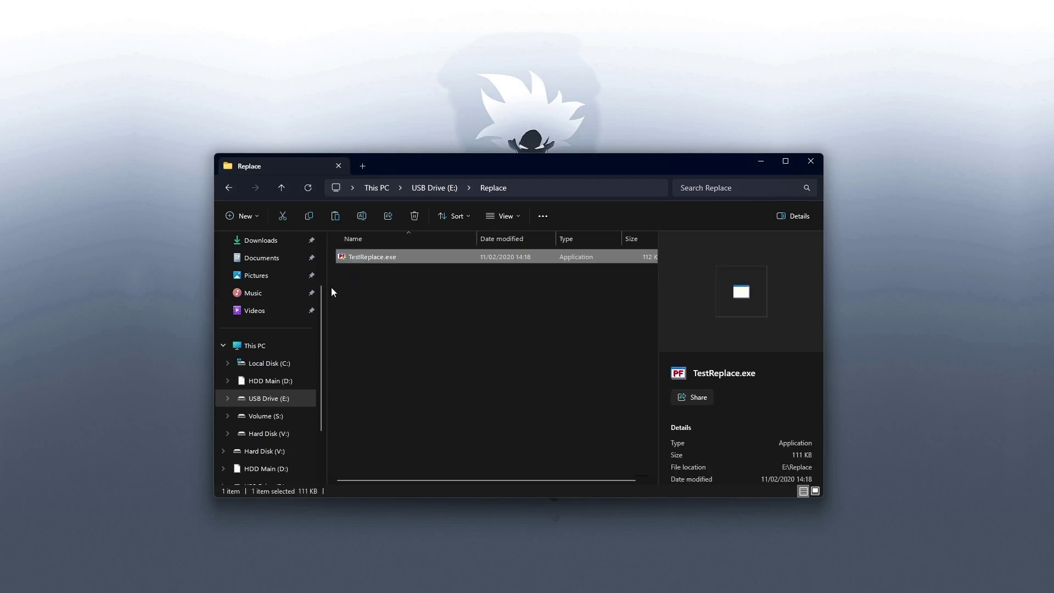
left_click(354, 290)
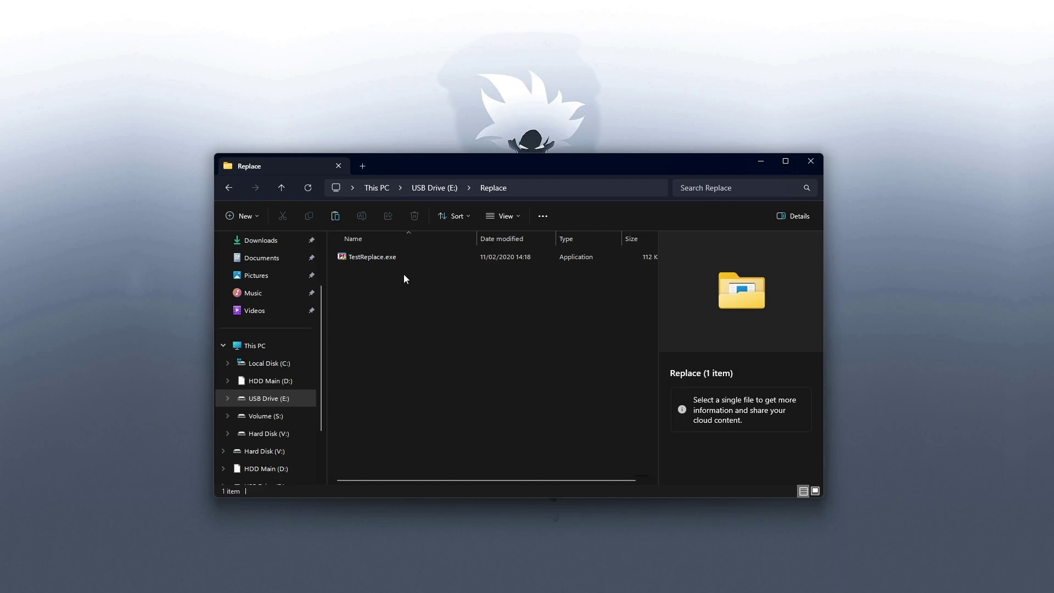
Launch FTK Imager as administrator and add all attached devices as evidence.
key("super")
key("super")
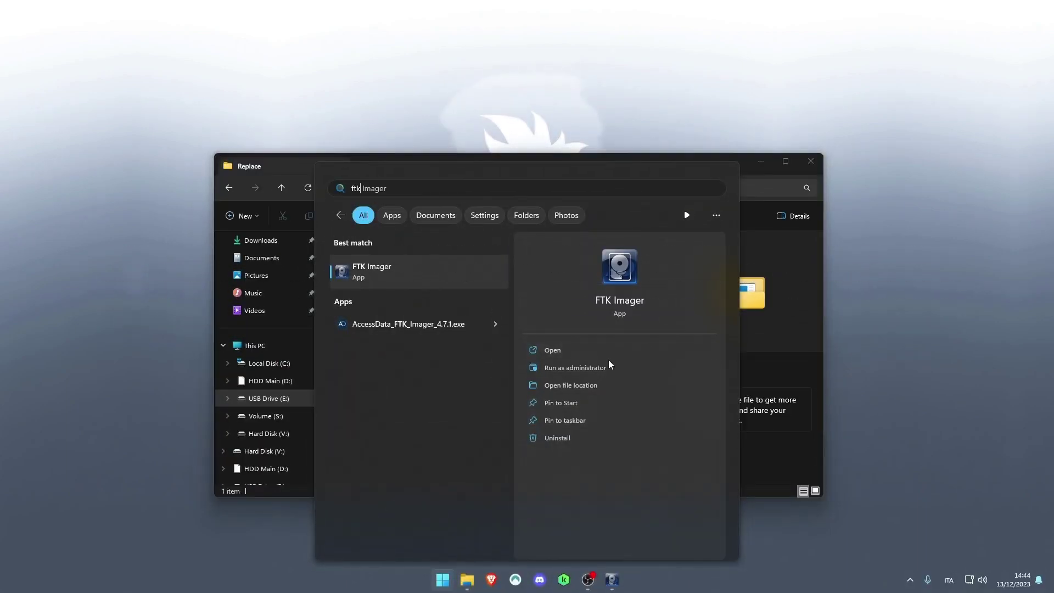
left_click(609, 362)
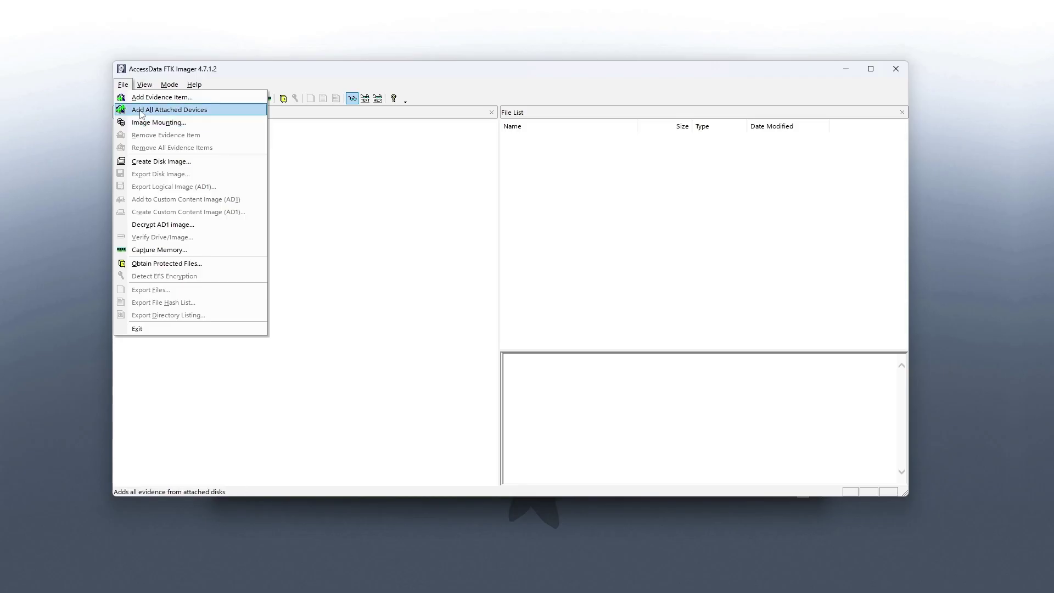
left_click(165, 108)
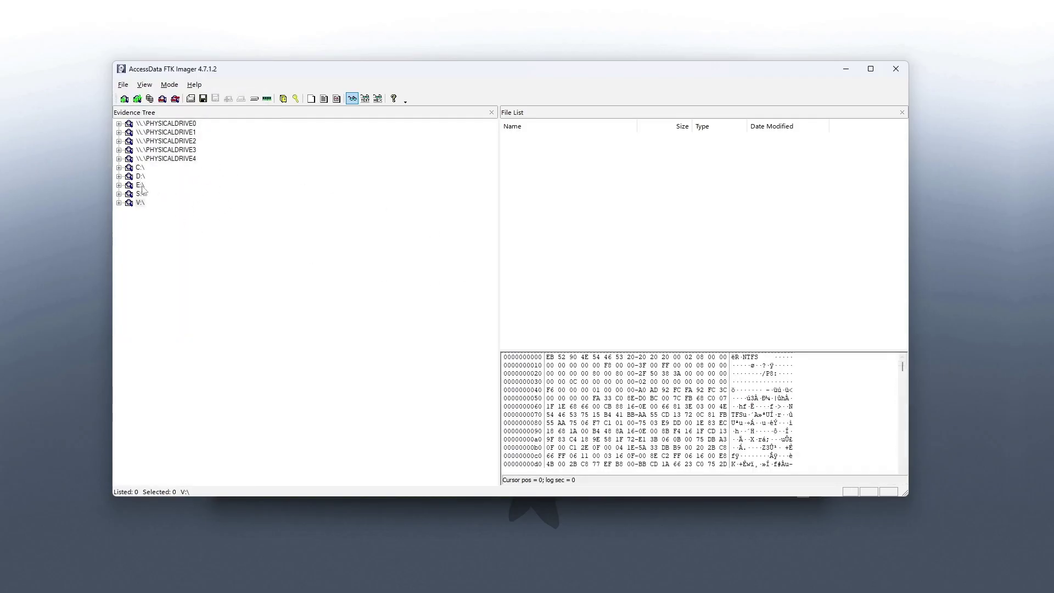
Expand E:\ through NONAME [FAT32] and [root] in the evidence tree and list the contents of its Replace folder.
double_click(140, 185)
double_click(171, 194)
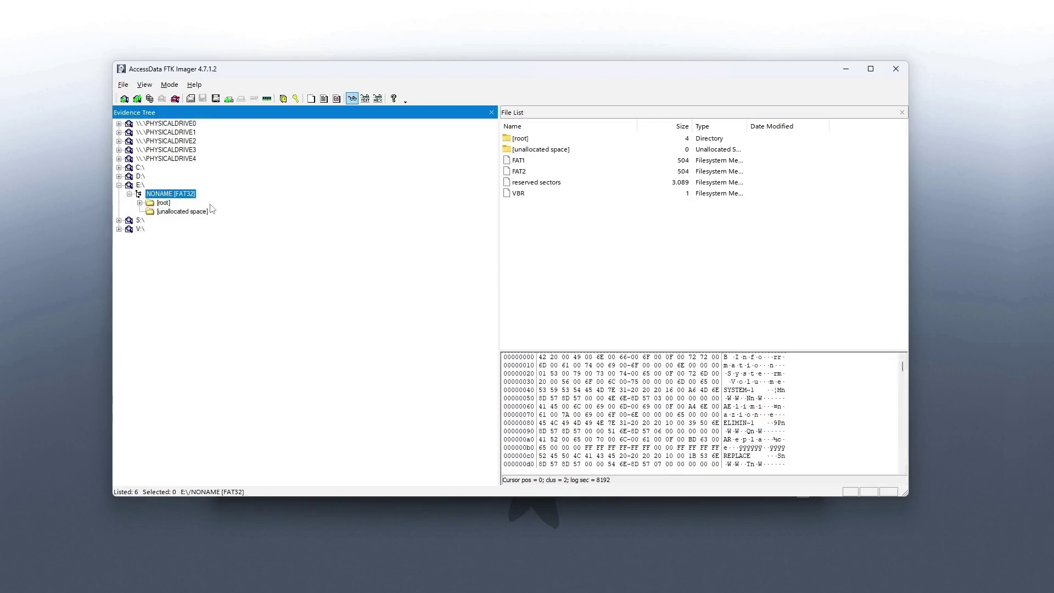
double_click(163, 203)
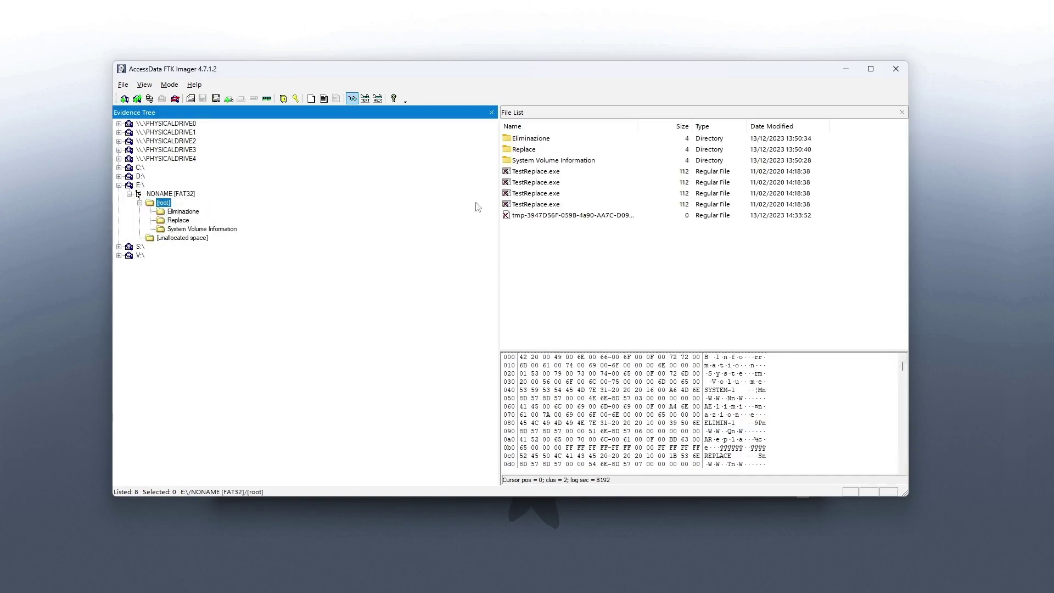
left_click(177, 221)
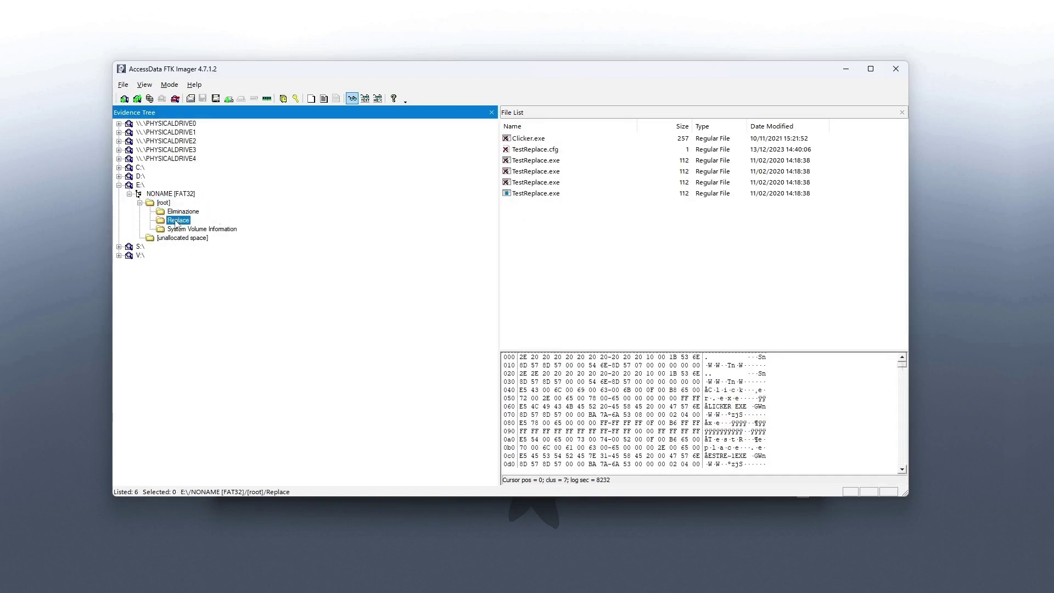
Examine the deleted and existing TestReplace.exe entries in the Replace folder, selecting the existing file to view its hex content.
left_click_drag(536, 214, 537, 149)
left_click(538, 229)
left_click(534, 196)
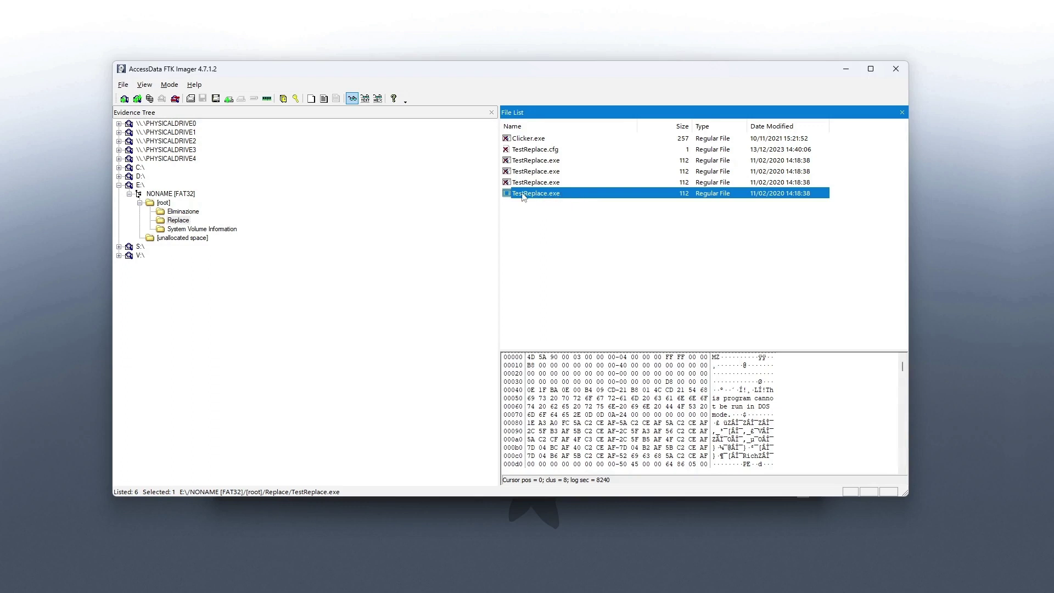
left_click(556, 217)
left_click(524, 196)
Minimize FTK Imager, run TestReplace.exe from E:\Replace in File Explorer and close the program's window.
left_click(847, 69)
left_click(377, 255)
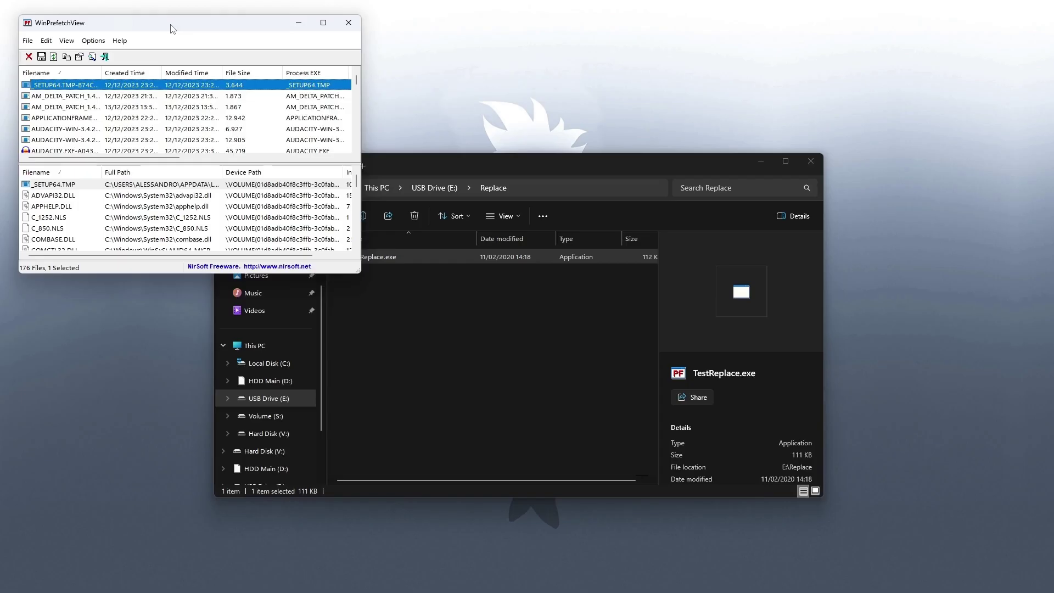
left_click_drag(161, 29, 259, 63)
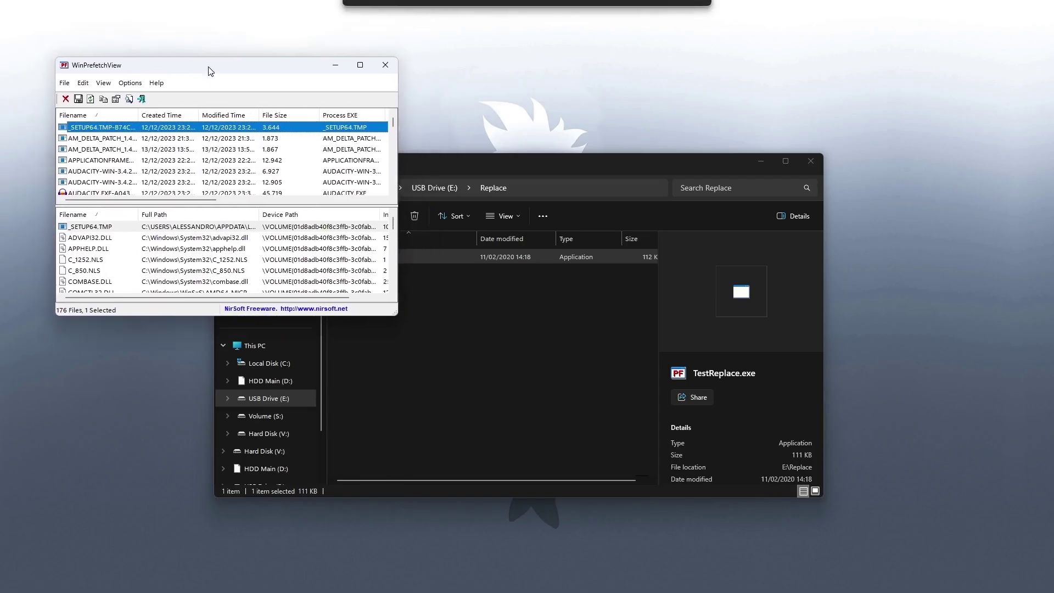
left_click(384, 66)
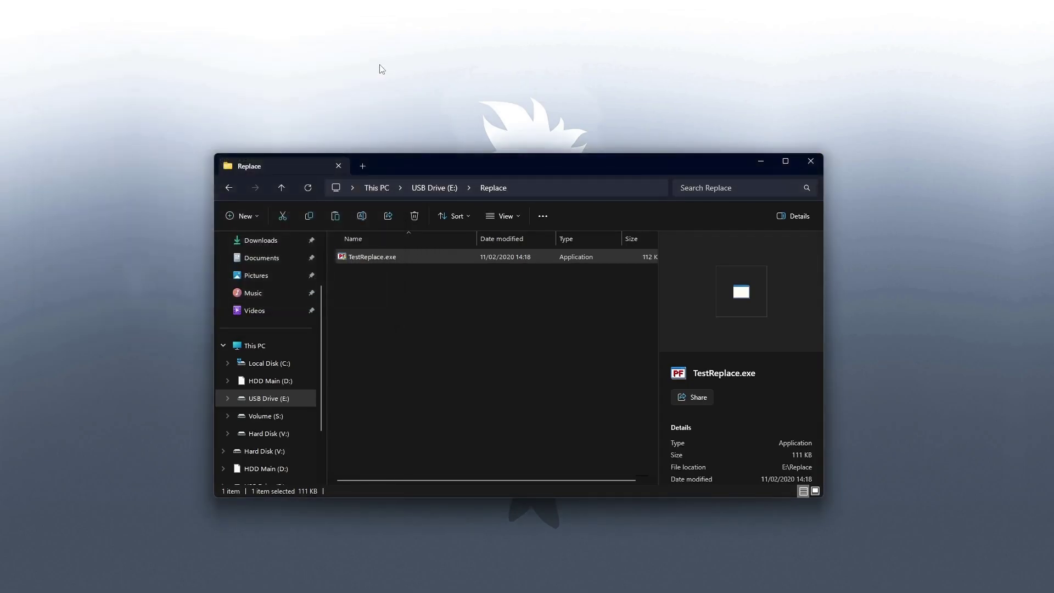
Launch System Informer as administrator, filter the processes with "-s dps" and open the properties of the matching svchost.exe.
key("super")
type("system")
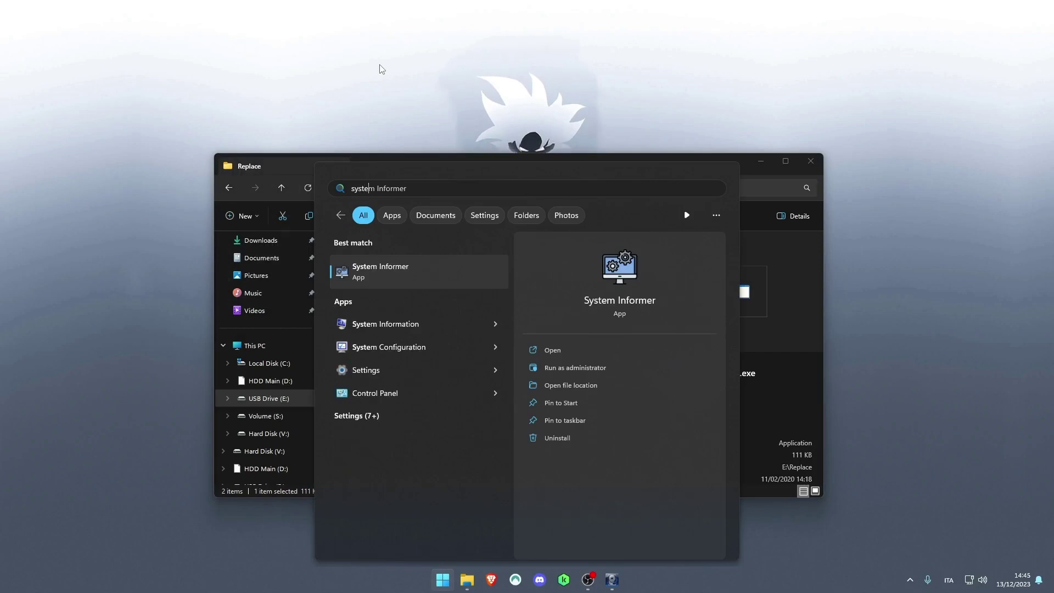
left_click(574, 367)
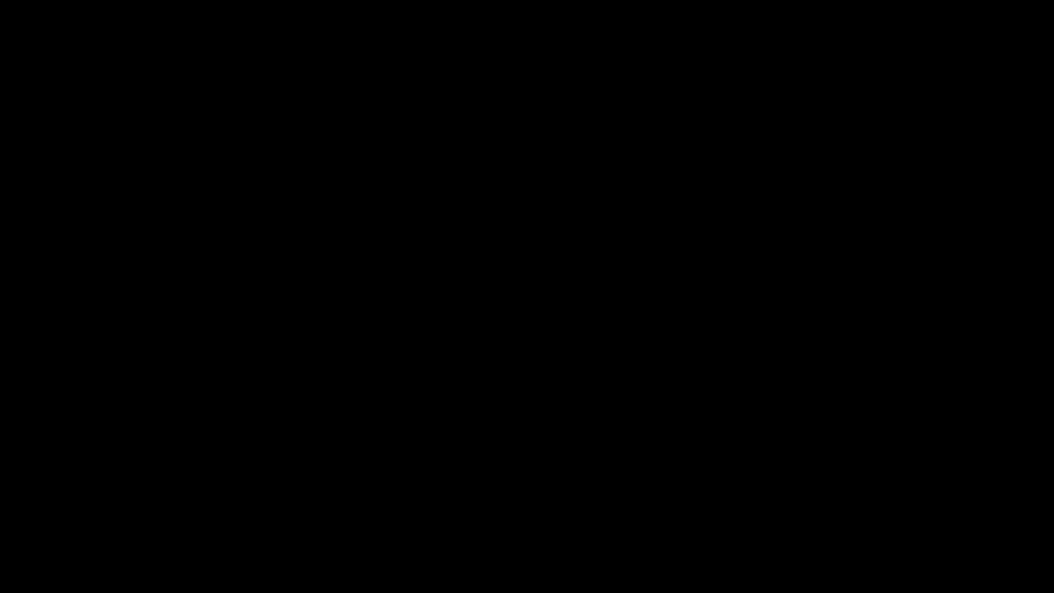
type("-s dps")
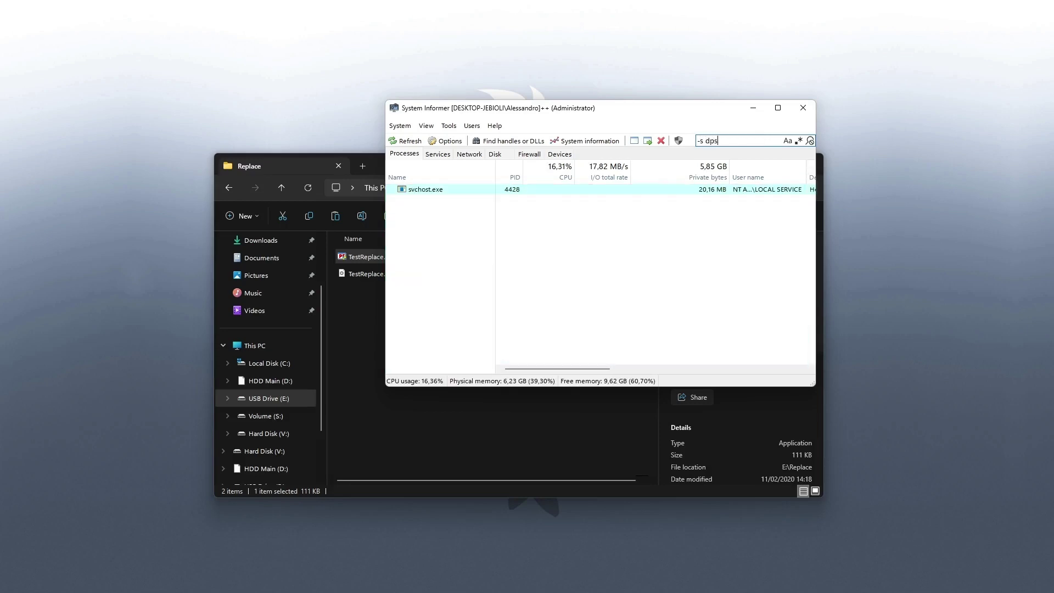
double_click(549, 189)
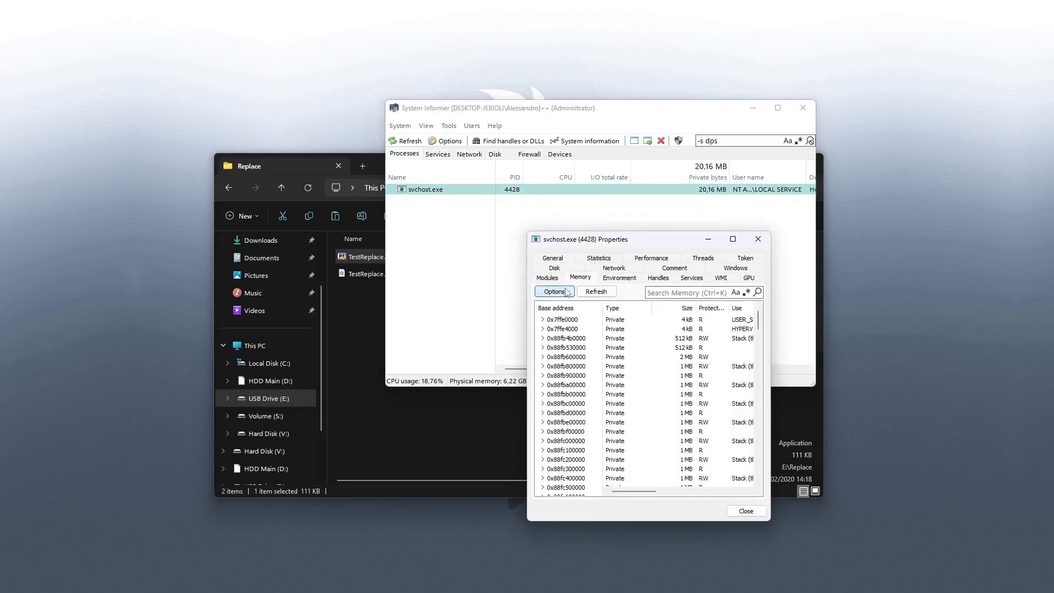
Search the svchost.exe memory for strings with minimum length 5, enabling Extended Unicode and including mapped regions.
left_click(568, 291)
left_click(561, 449)
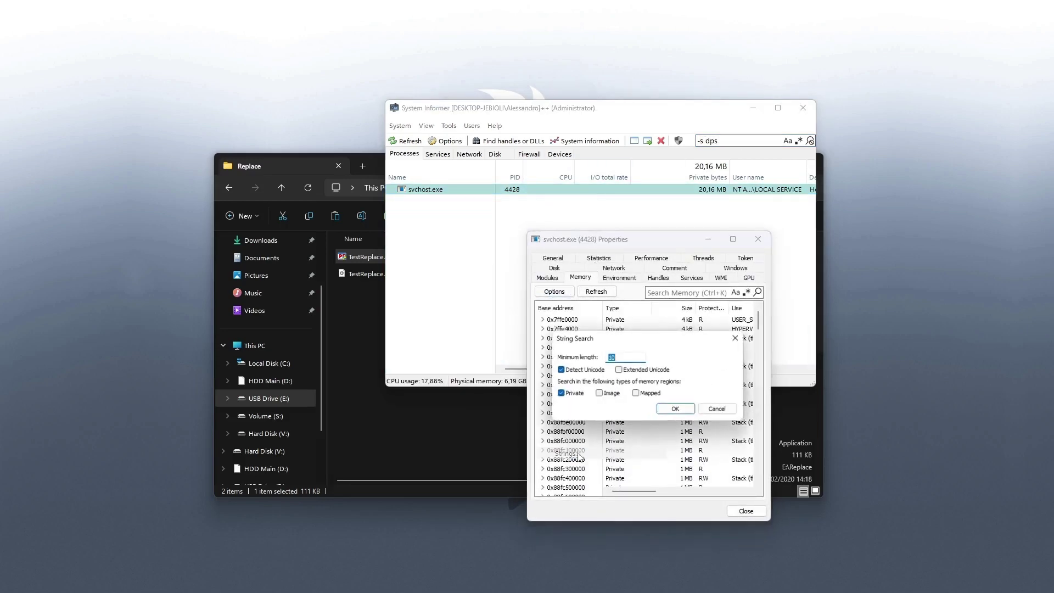
type("5")
left_click(619, 370)
left_click(636, 394)
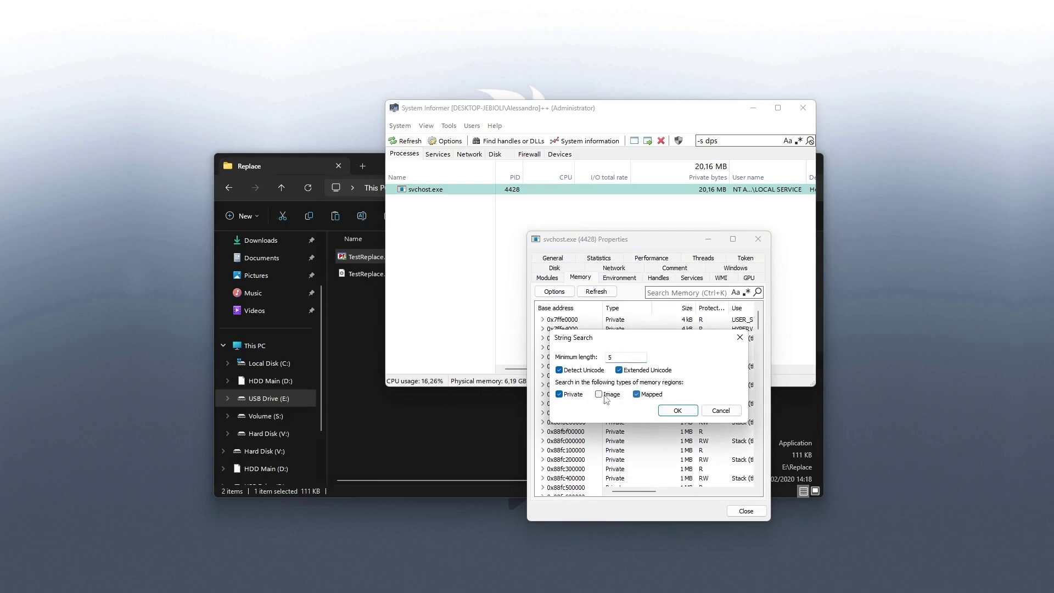
left_click(678, 410)
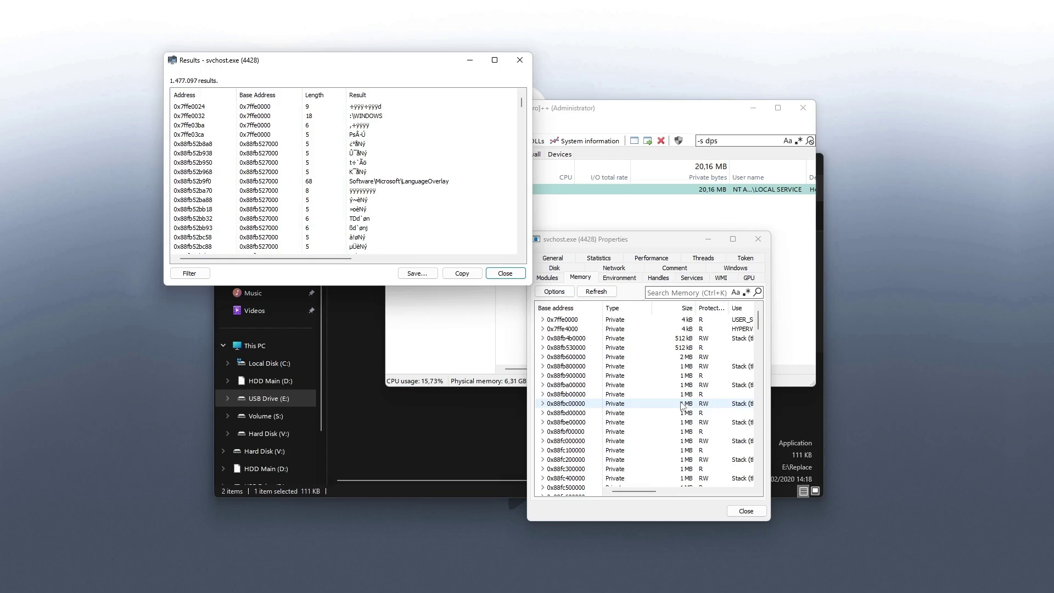
Filter the string results case-insensitively for ".exe", and filter those matches case-insensitively for "!!".
left_click(200, 274)
left_click(209, 299)
type(".e")
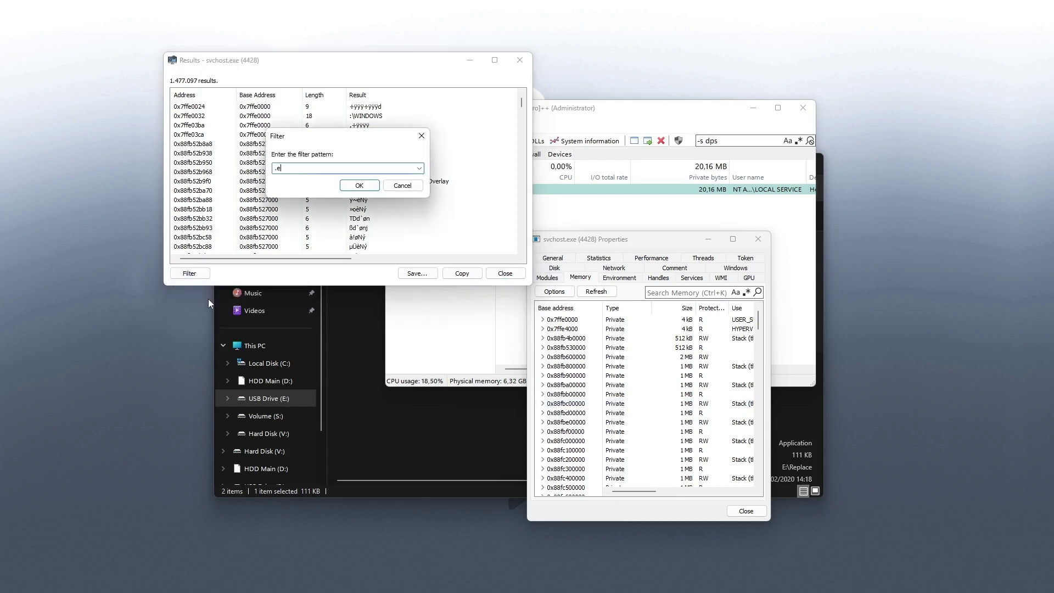
key("Return")
left_click(200, 284)
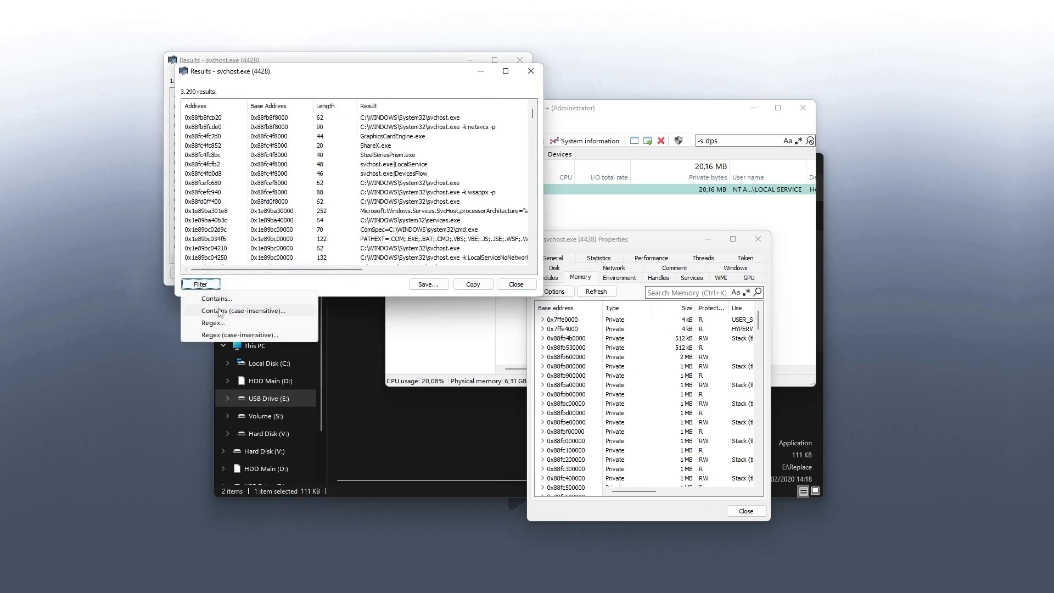
left_click(219, 311)
type("!!")
left_click(370, 196)
Narrow the "!!" results with a case-insensitive contains filter for "TestReplace".
left_click(212, 295)
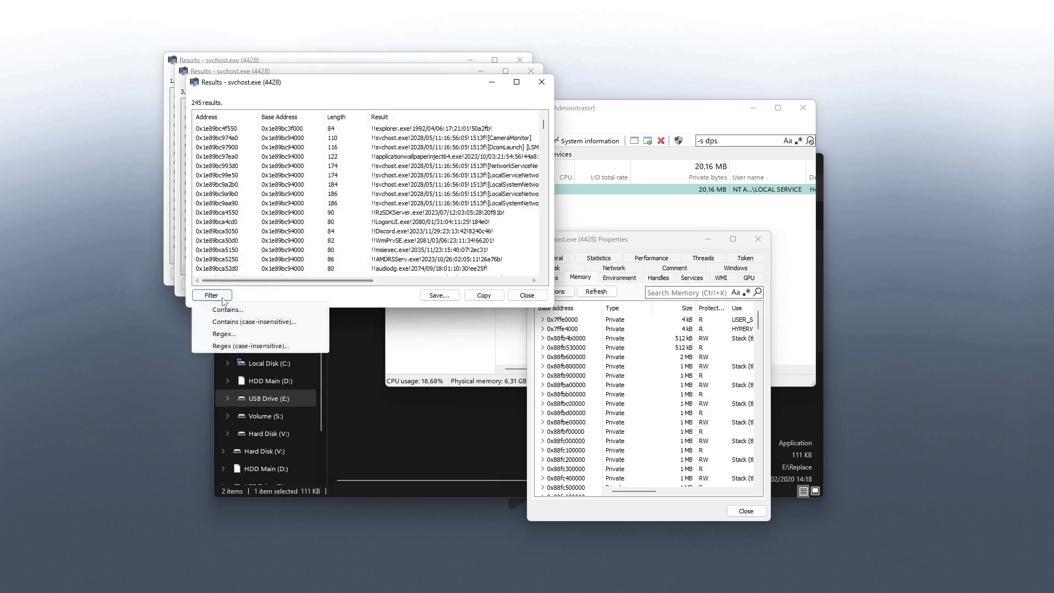
left_click(223, 320)
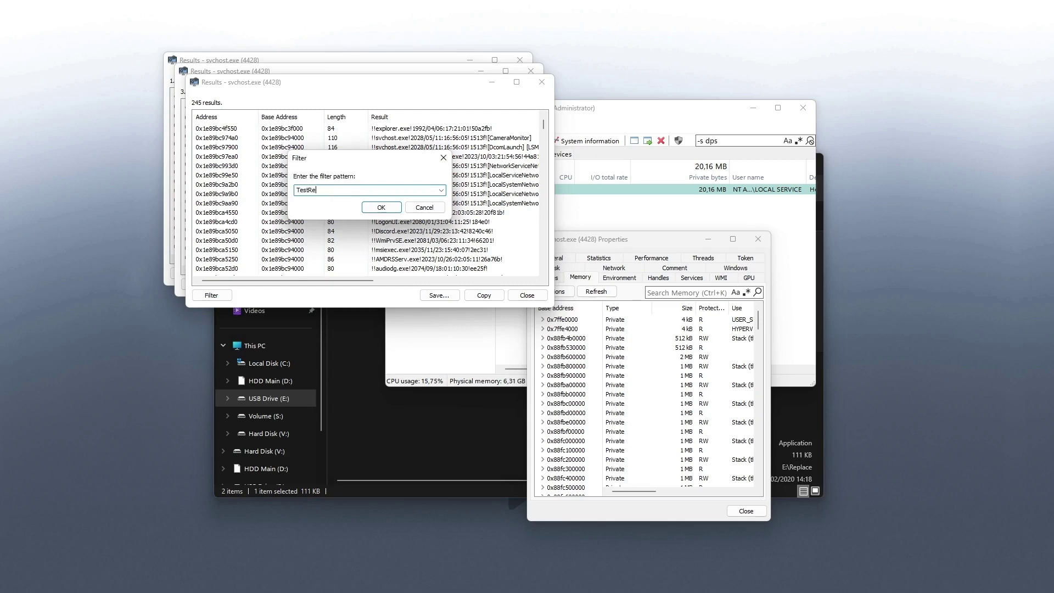
type("TestReplace")
key("Return")
Copy both TestReplace.exe results and paste them into Notepad in place of its existing text.
left_click_drag(412, 186, 401, 133)
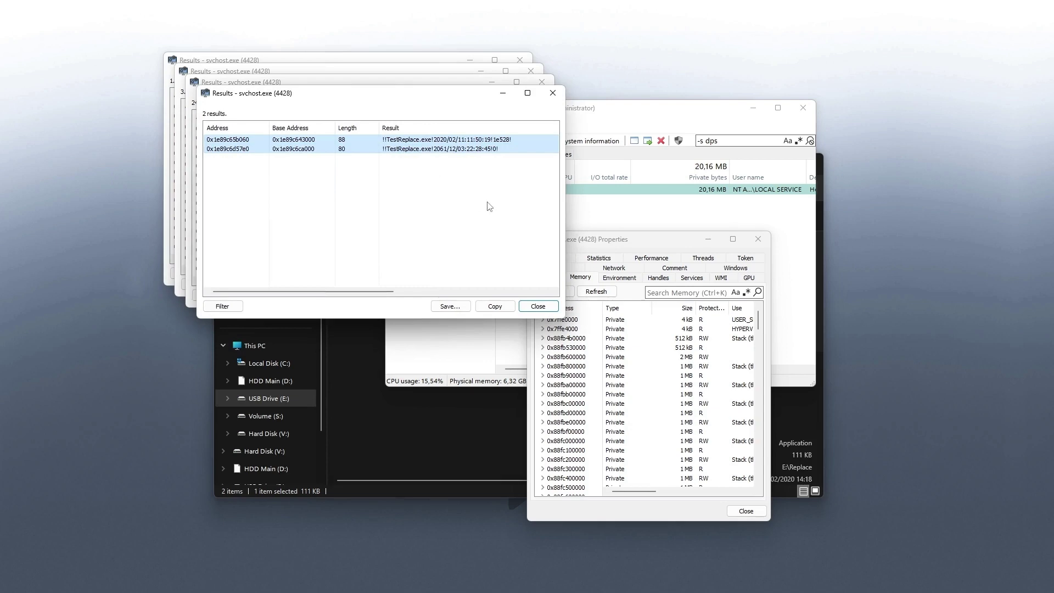
key("super")
type("notepad")
key("Return")
key("ctrl+a")
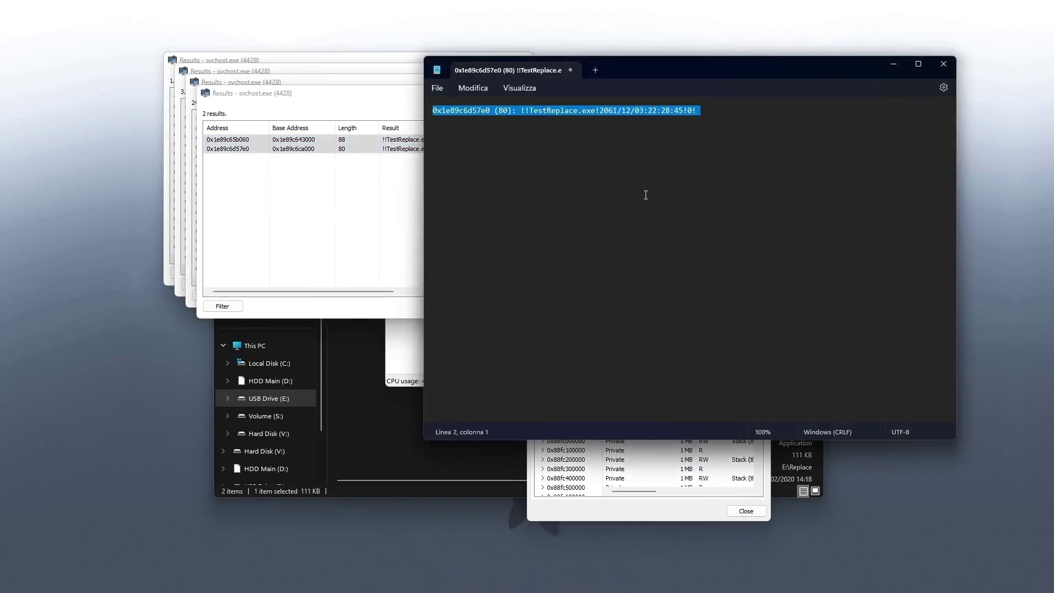
key("Delete")
type("0x1e89c65b060, 0x1e89c643000, 88, !!TestReplace.exe!2020/02/11:11:50:19!1e528! 0x1e89c6d57e0, 0x1e89c6ca000, 80, !!TestReplace.exe!2061/12/03:22:28:45!0!")
key("ctrl+a")
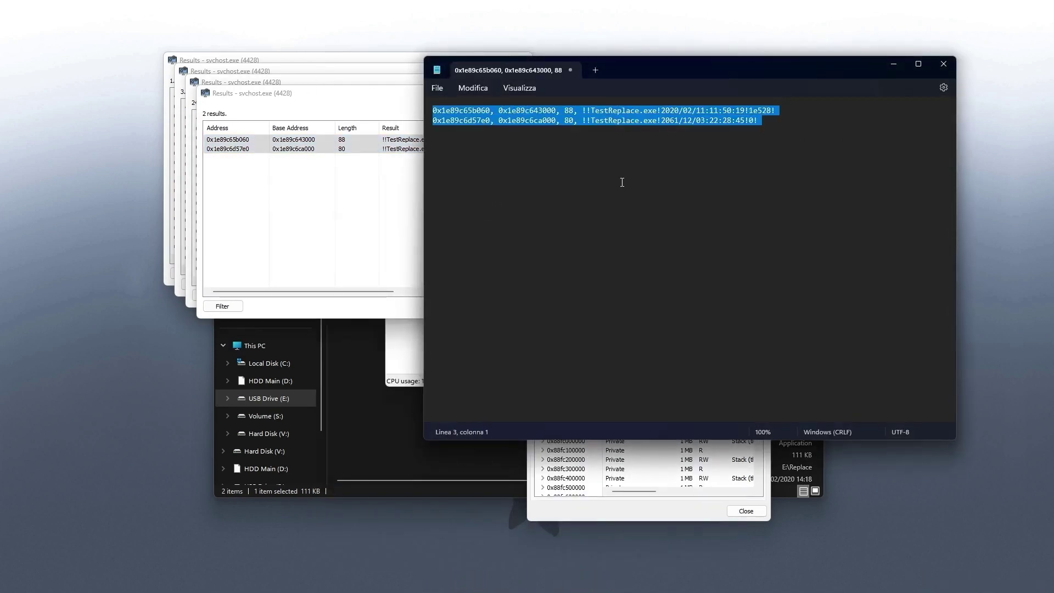
left_click(622, 181)
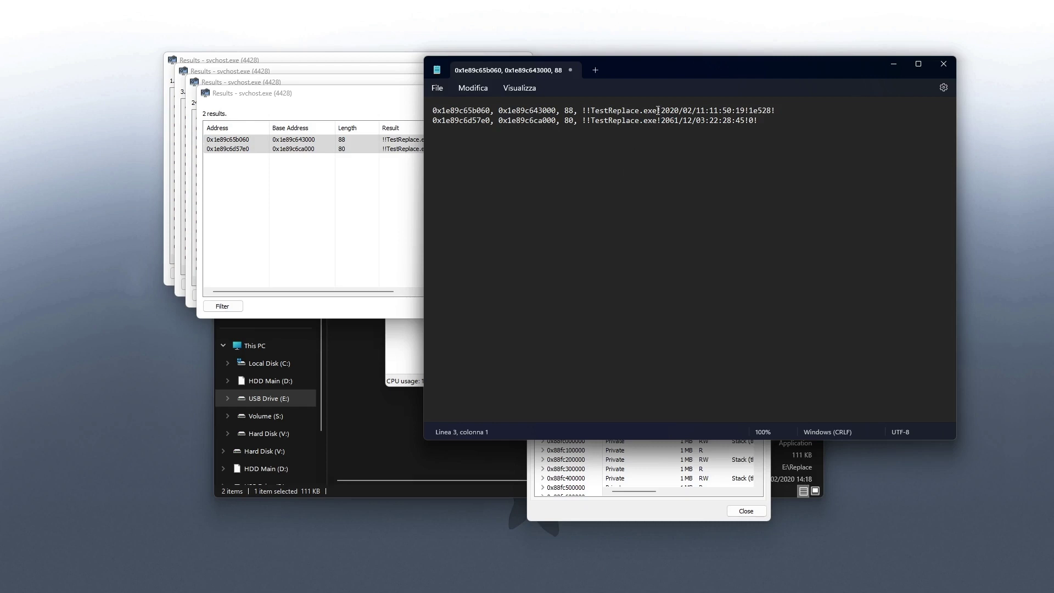
Compare the file name, timestamp and final value of the two TestReplace.exe strings in Notepad and the results window.
left_click_drag(658, 111, 590, 106)
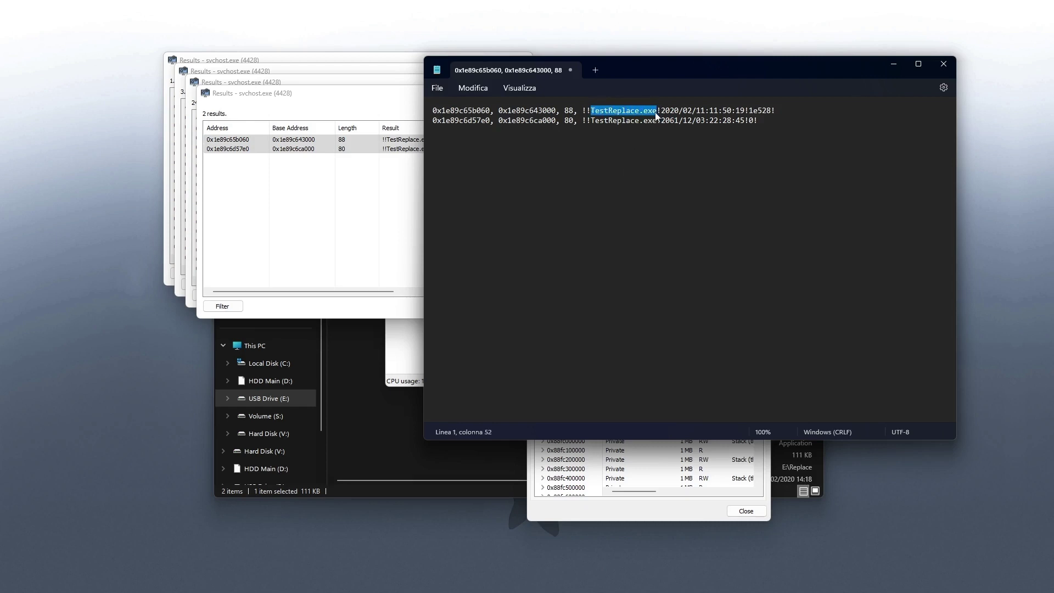
left_click_drag(663, 108, 768, 107)
left_click(756, 121)
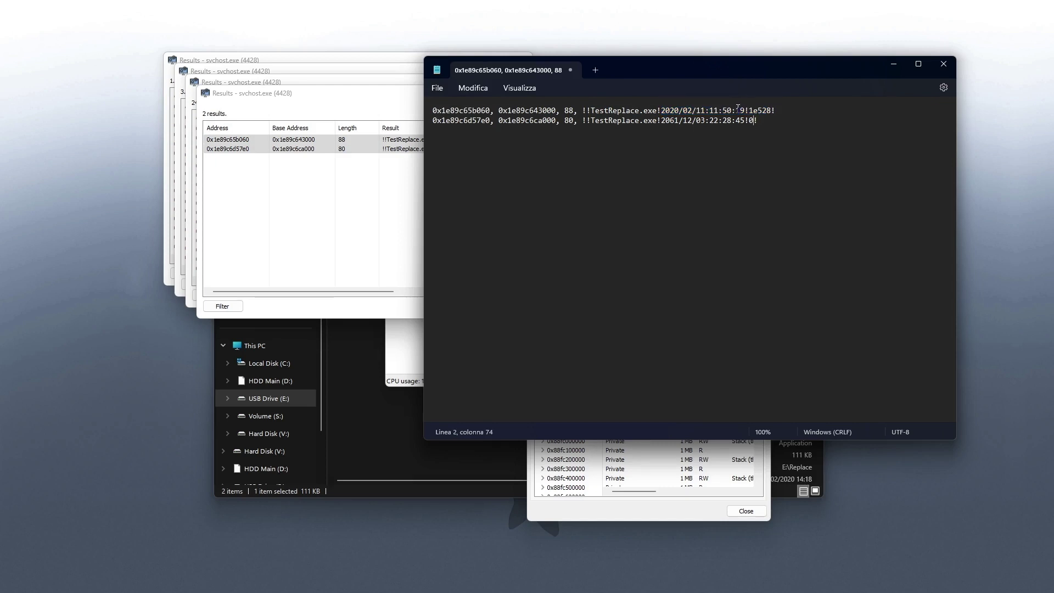
left_click_drag(745, 109, 670, 104)
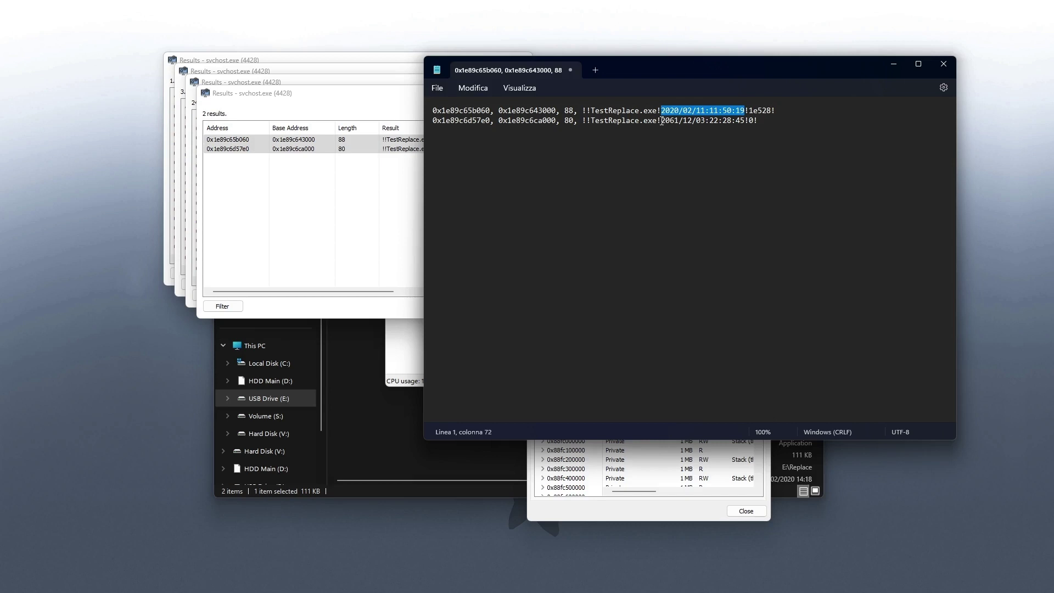
left_click_drag(663, 121, 742, 123)
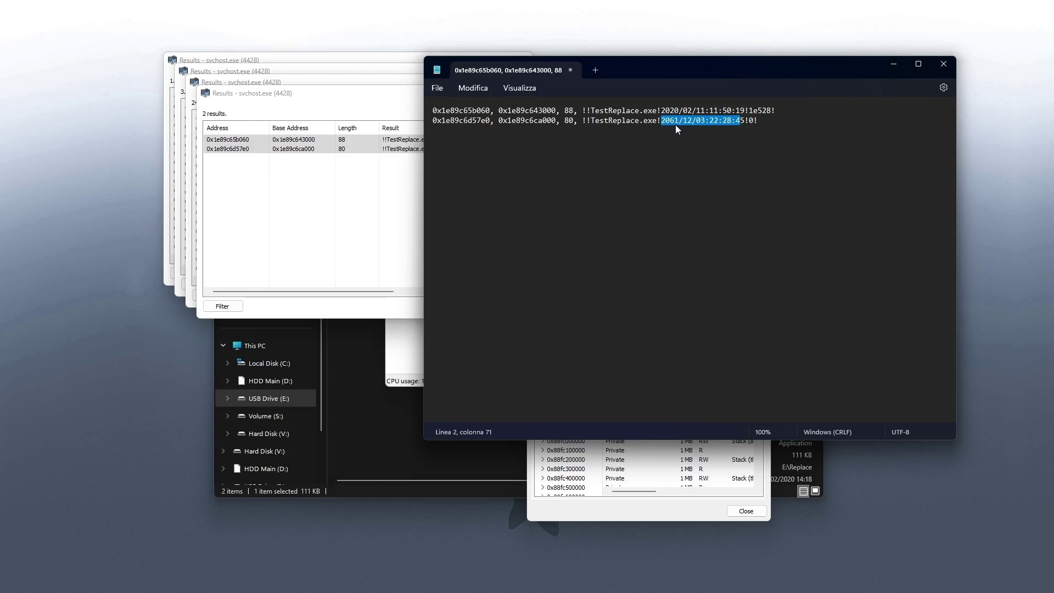
left_click(668, 122)
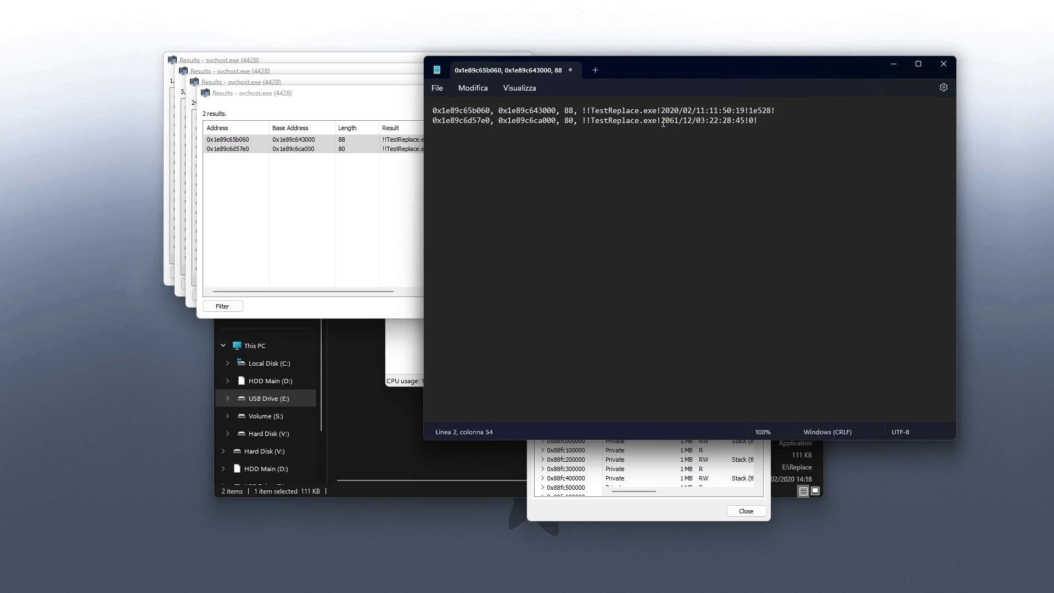
left_click(357, 165)
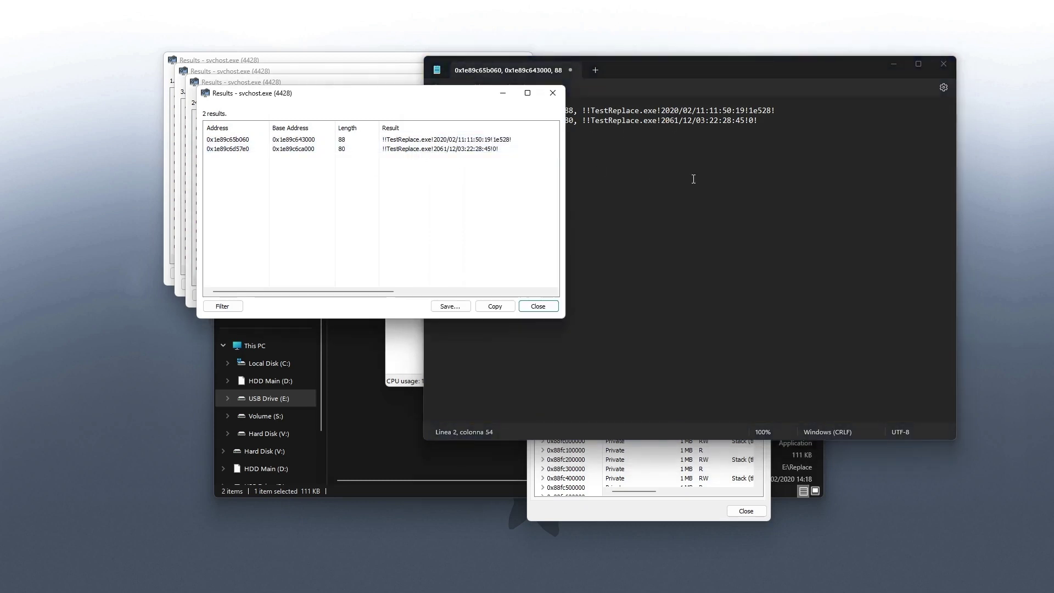
left_click(575, 163)
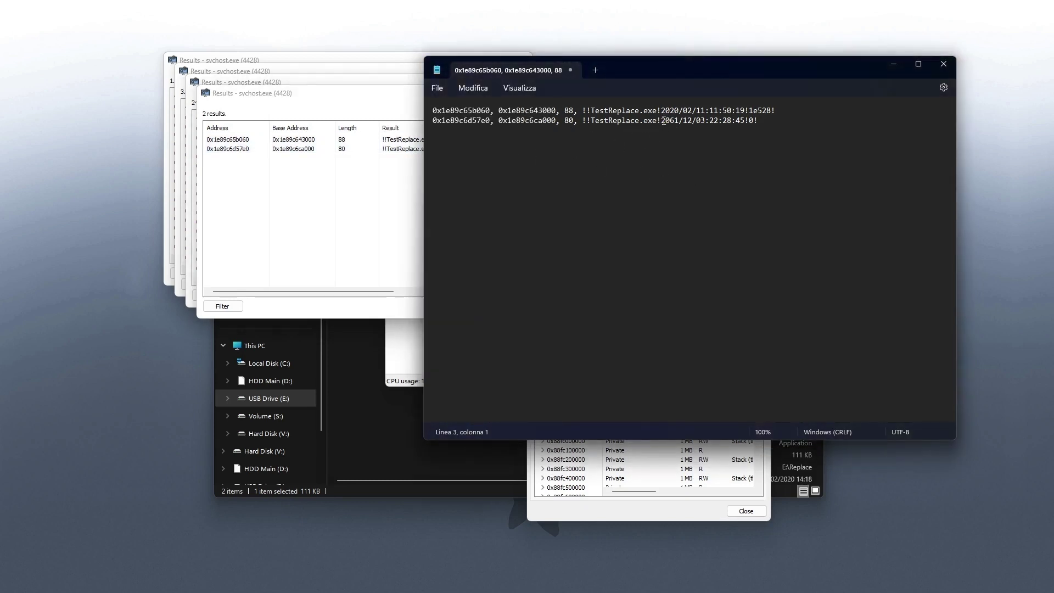
left_click(362, 159)
Close all the string results windows and return to the Replace folder in File Explorer.
left_click(553, 93)
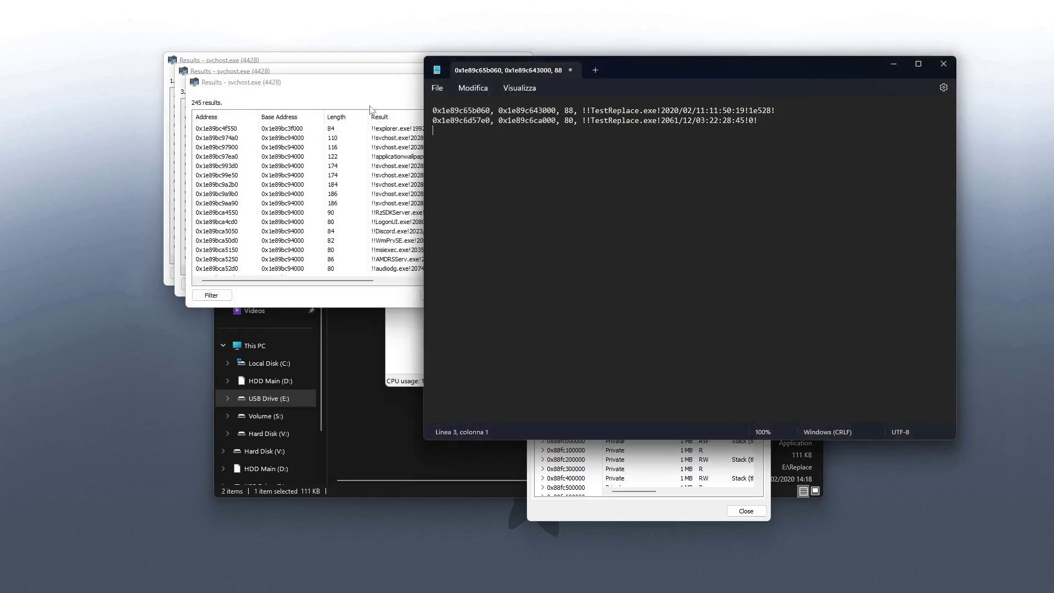
left_click(542, 82)
left_click(531, 71)
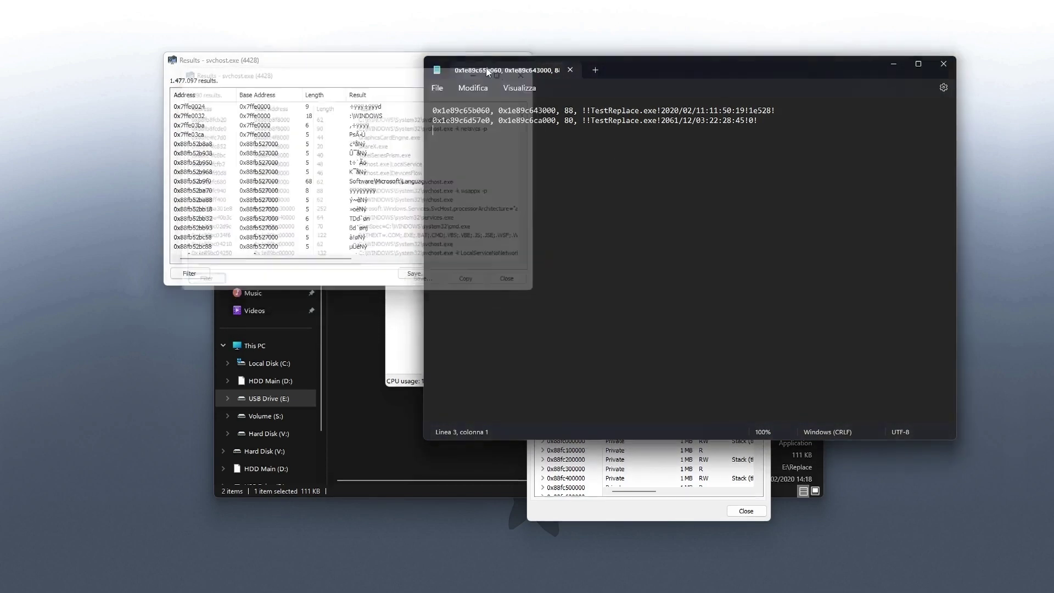
left_click(524, 67)
left_click(358, 345)
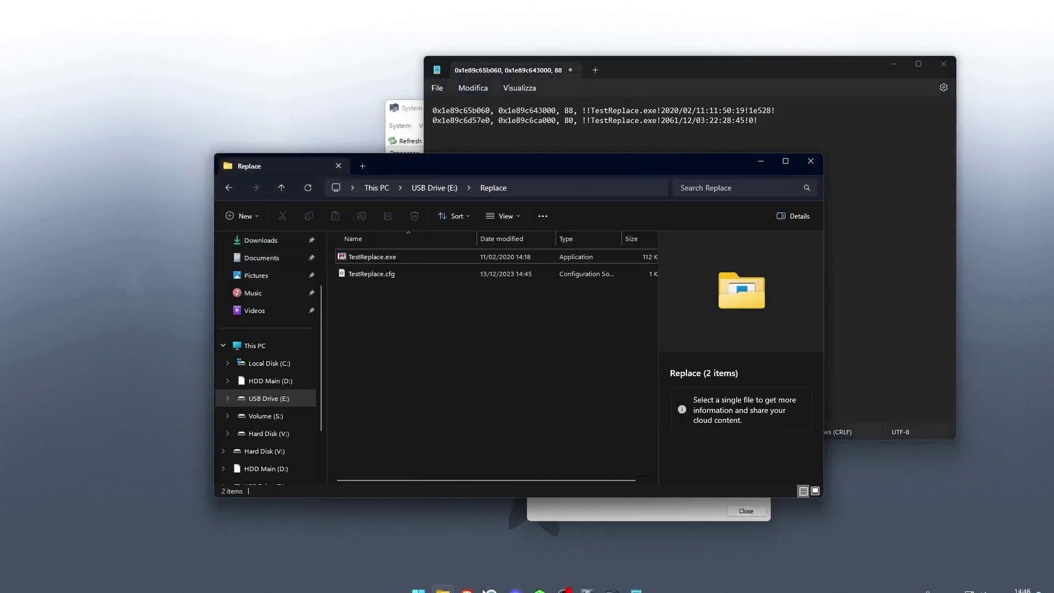
Switch to the Brave browser and go to the VirusTotal website.
left_click(467, 579)
type("virus")
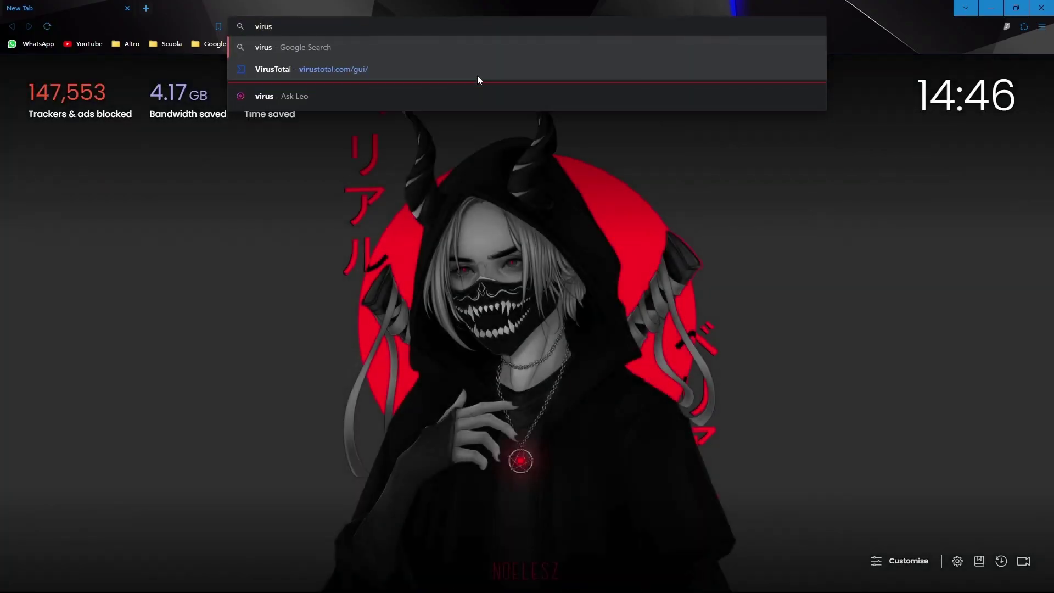
left_click(478, 74)
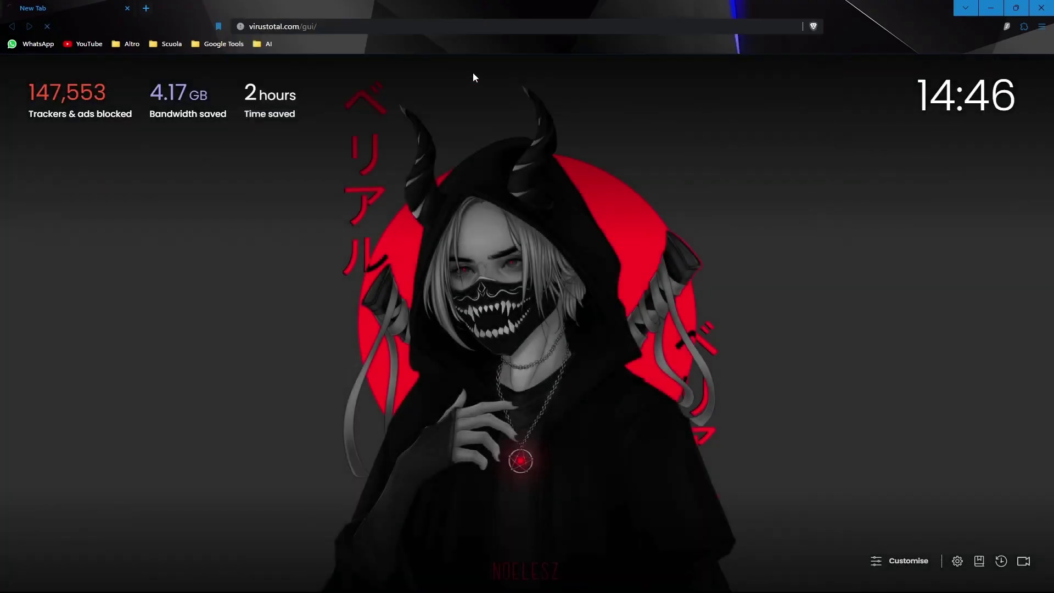
Submit TestReplace.exe from the Replace folder to VirusTotal and maximize the browser window.
left_click_drag(435, 5, 953, 506)
left_click(407, 186)
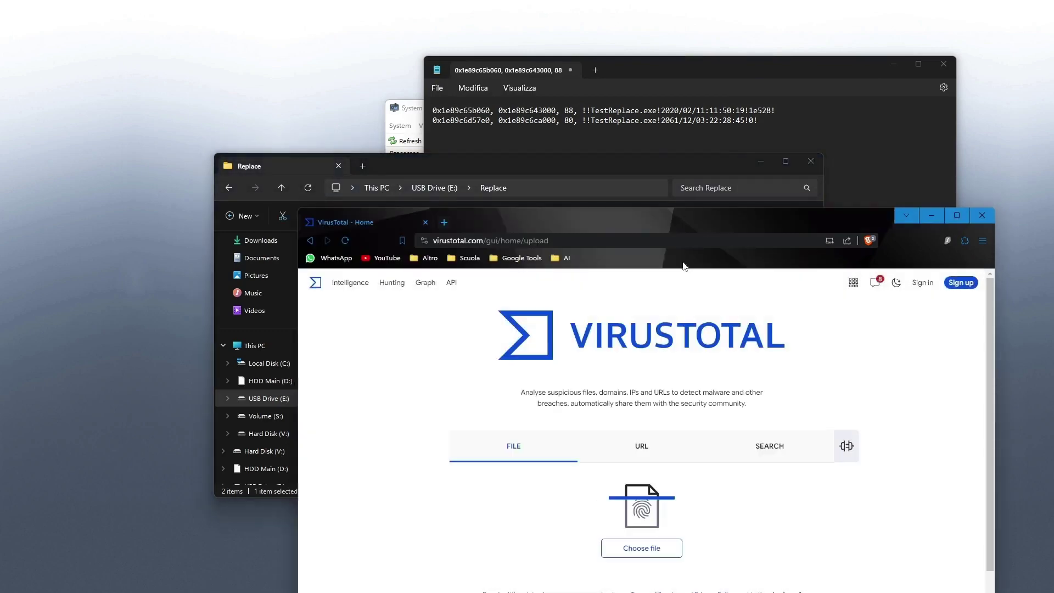
left_click_drag(648, 208, 643, 189)
double_click(643, 203)
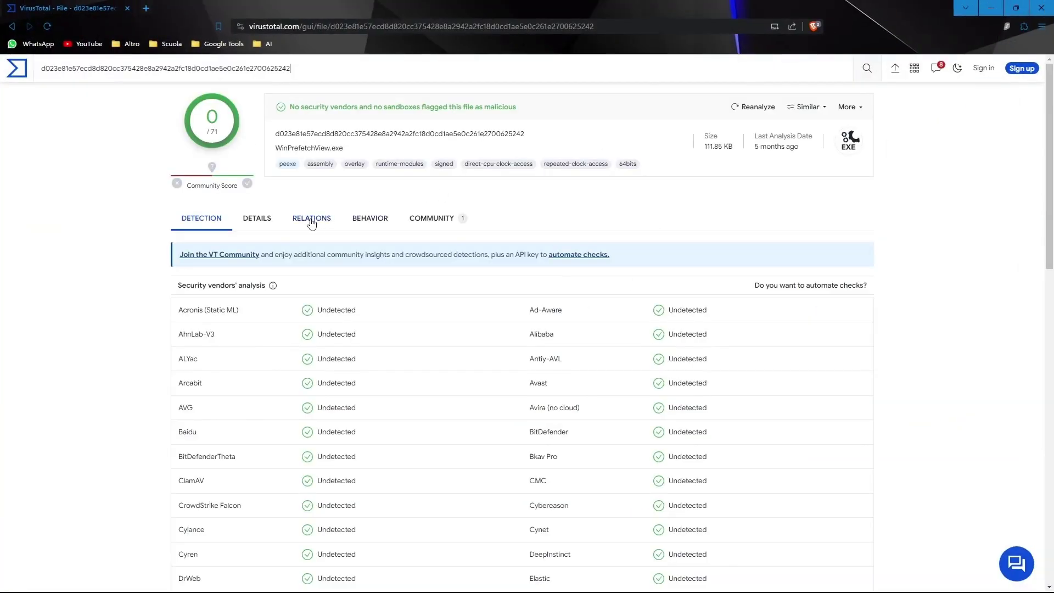
Open the VirusTotal details for the submitted file and copy its creation date and time from the history.
left_click(266, 233)
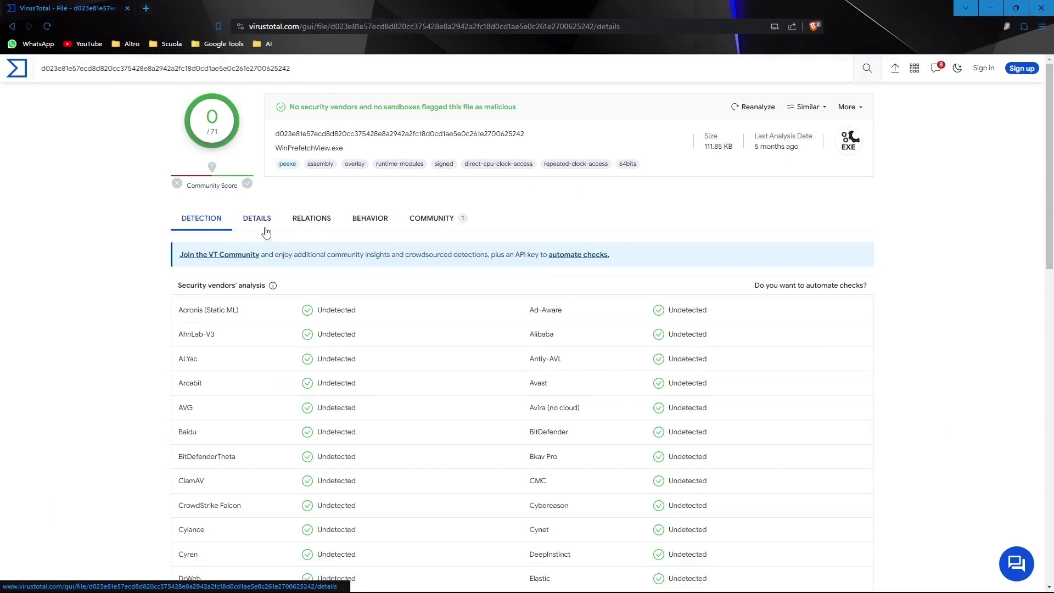
scroll(387, 273, "down", 1)
scroll(386, 273, "down", 3)
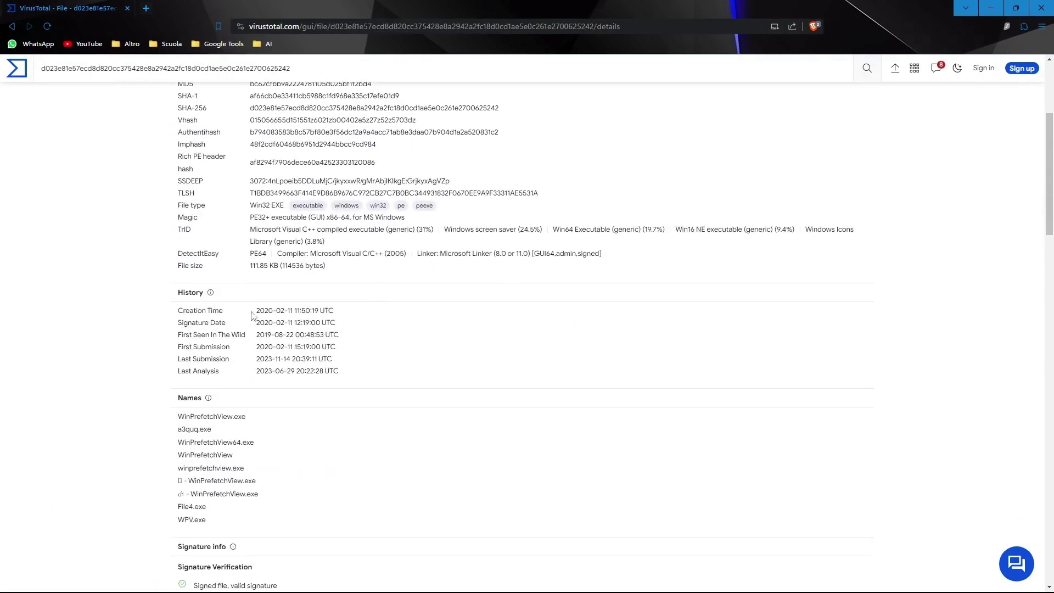
mouse_move(252, 310)
left_mouse_down()
mouse_move(300, 323)
mouse_move(343, 313)
mouse_move(323, 311)
left_mouse_up()
key("ctrl+c")
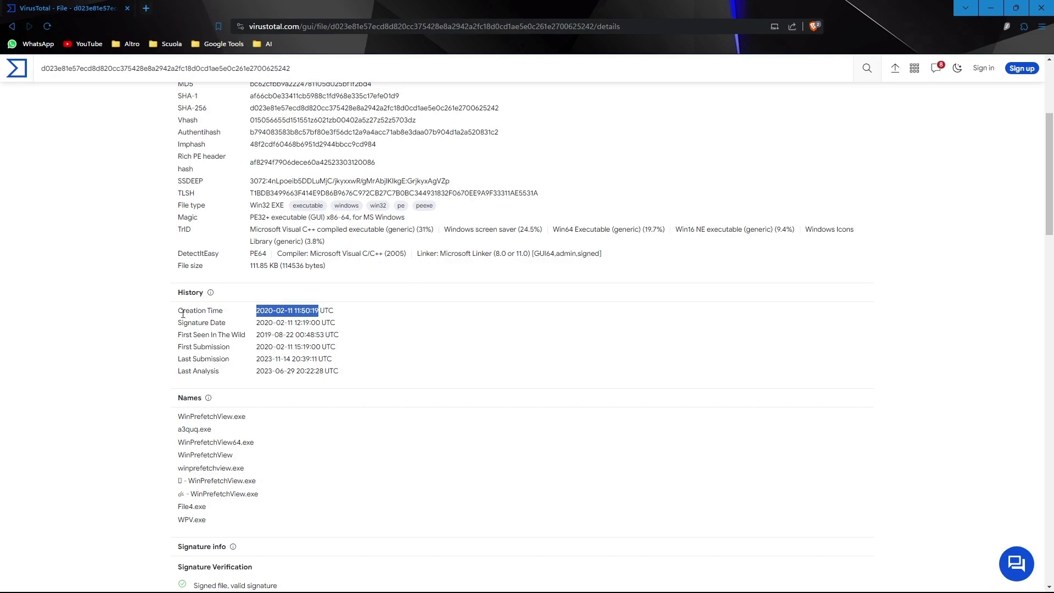
Switch to Notepad and paste the creation time on a separate line below the two TestReplace.exe strings.
left_click(636, 580)
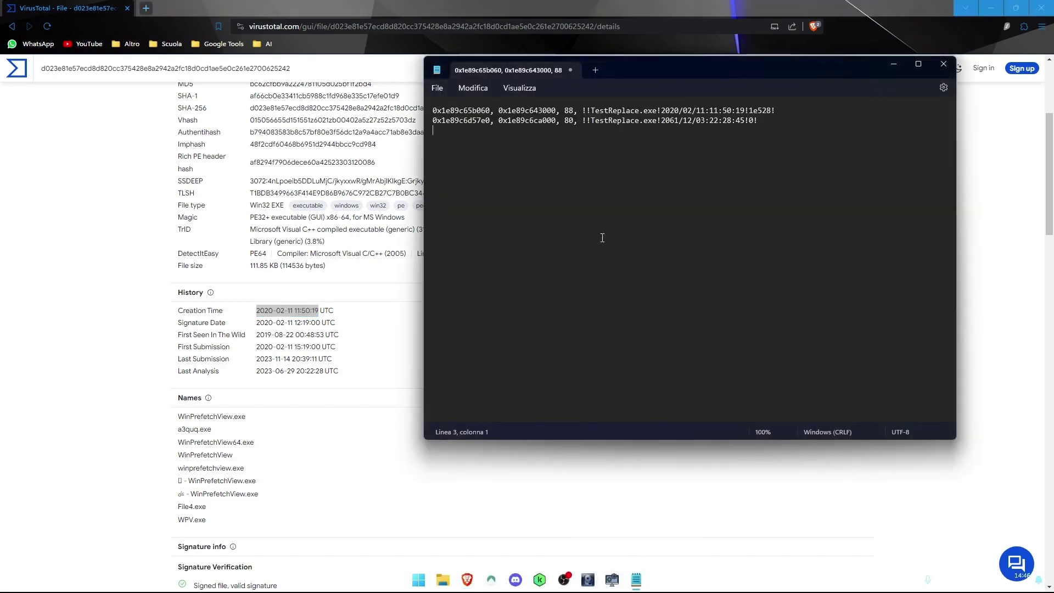
key("Return")
key("ctrl+v")
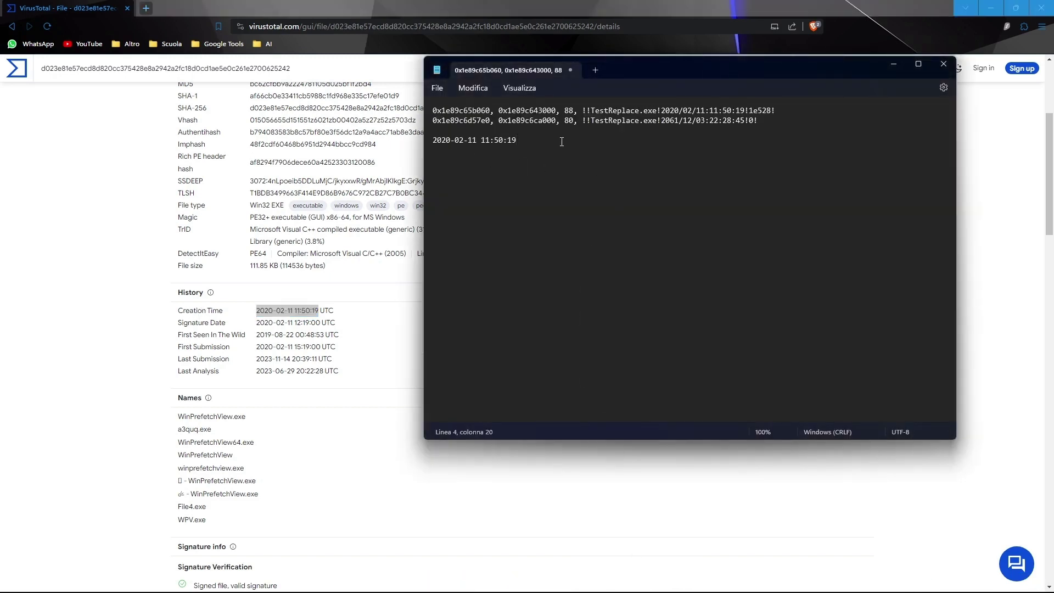
left_click_drag(562, 142, 407, 137)
key("ctrl+c")
left_click(780, 111)
type("-")
key("ctrl+v")
left_click(783, 110)
left_click_drag(626, 144, 417, 142)
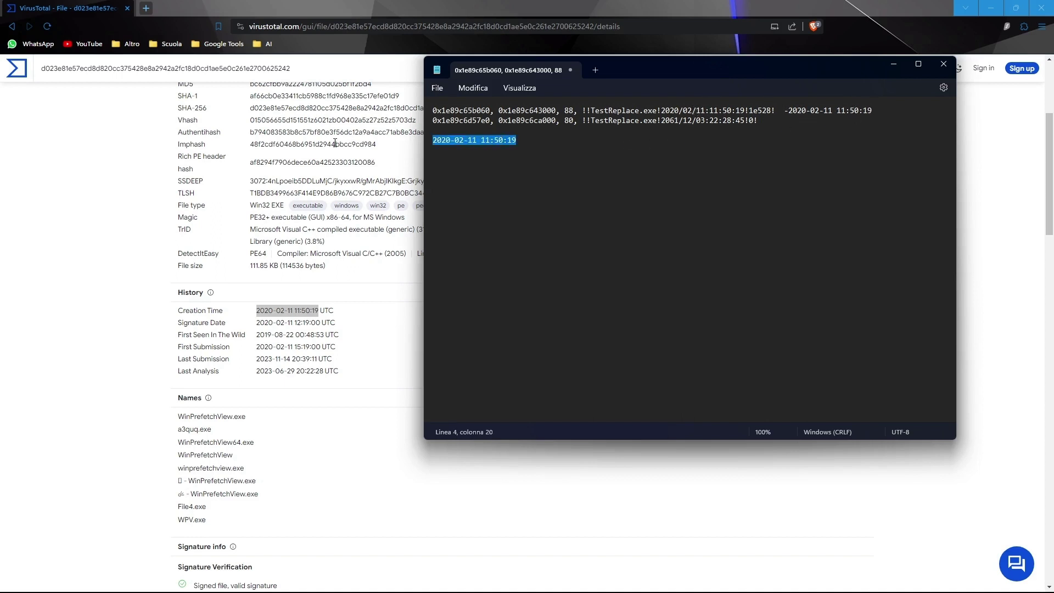
key("BackSpace")
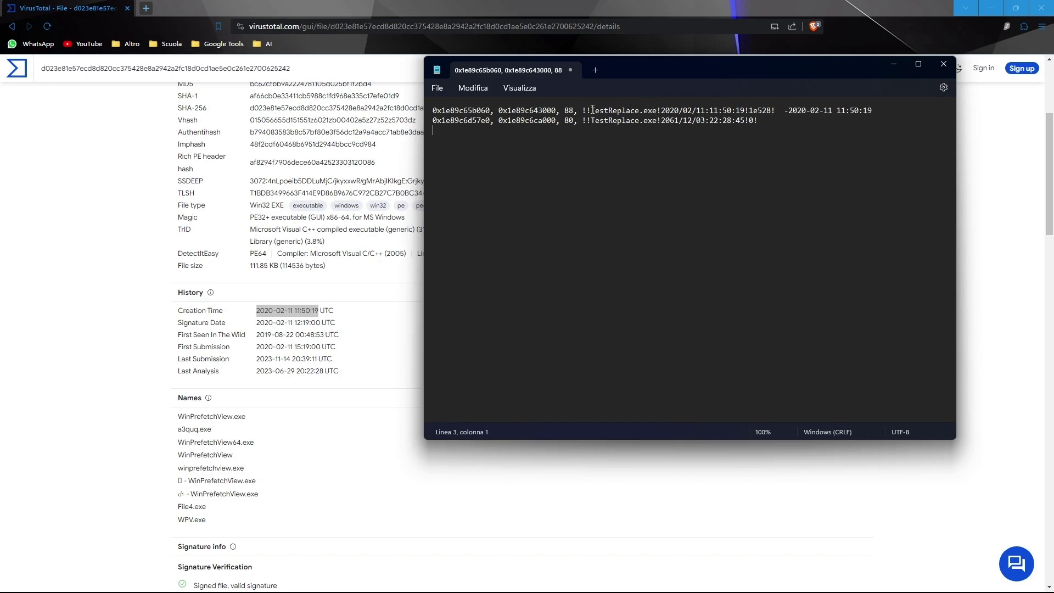
Compare the first TestReplace.exe string with its VirusTotal creation time and add a dash after the second string.
left_click_drag(592, 109, 886, 113)
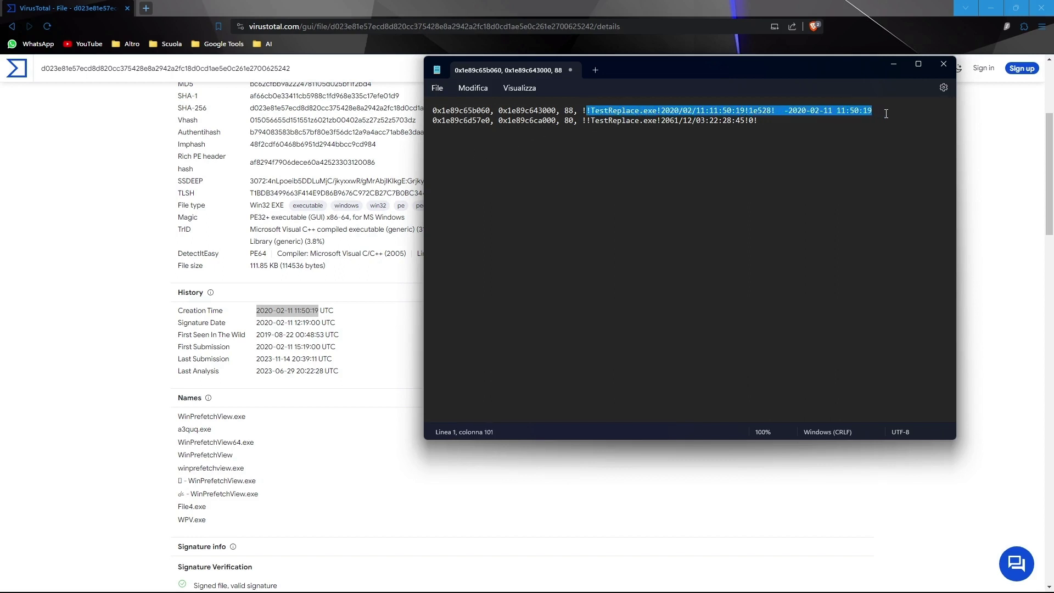
left_click(886, 113)
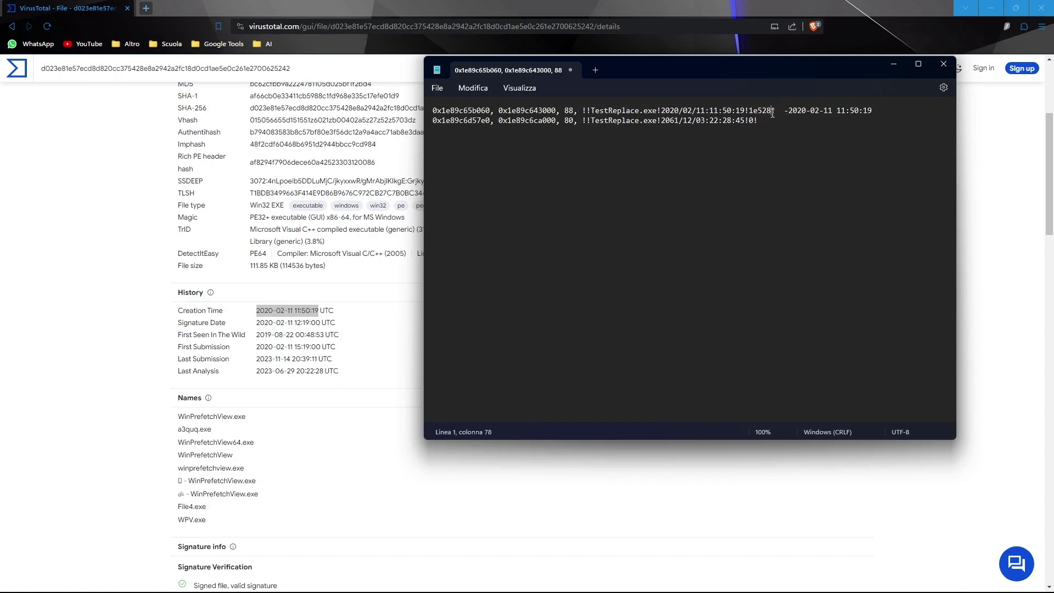
left_click_drag(772, 113, 592, 101)
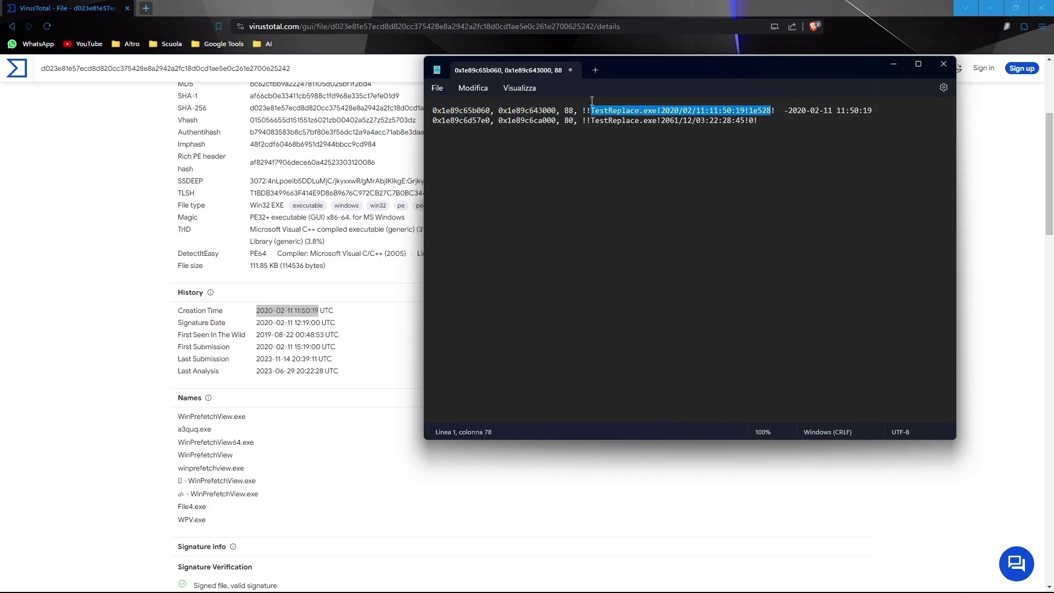
left_click(644, 131)
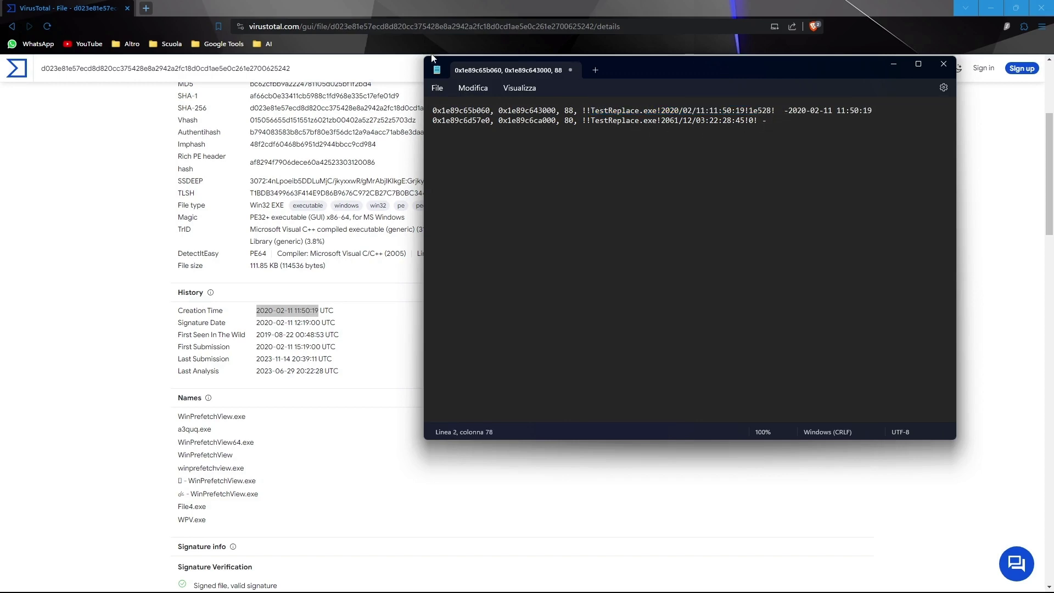
Minimize the browser and close the Replace folder window and the process memory window.
left_click(992, 7)
left_click(415, 298)
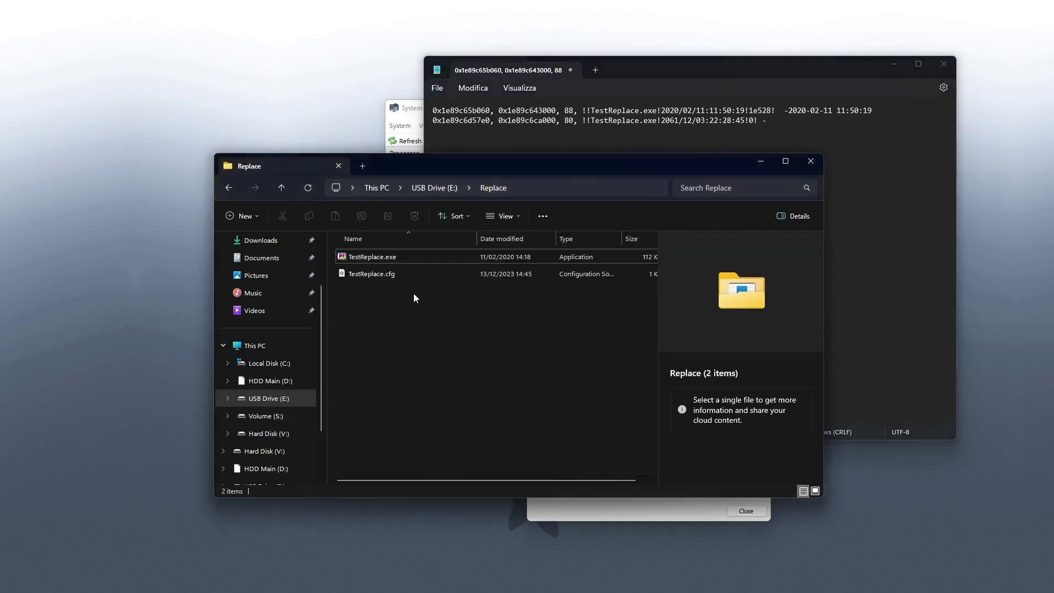
left_click(811, 161)
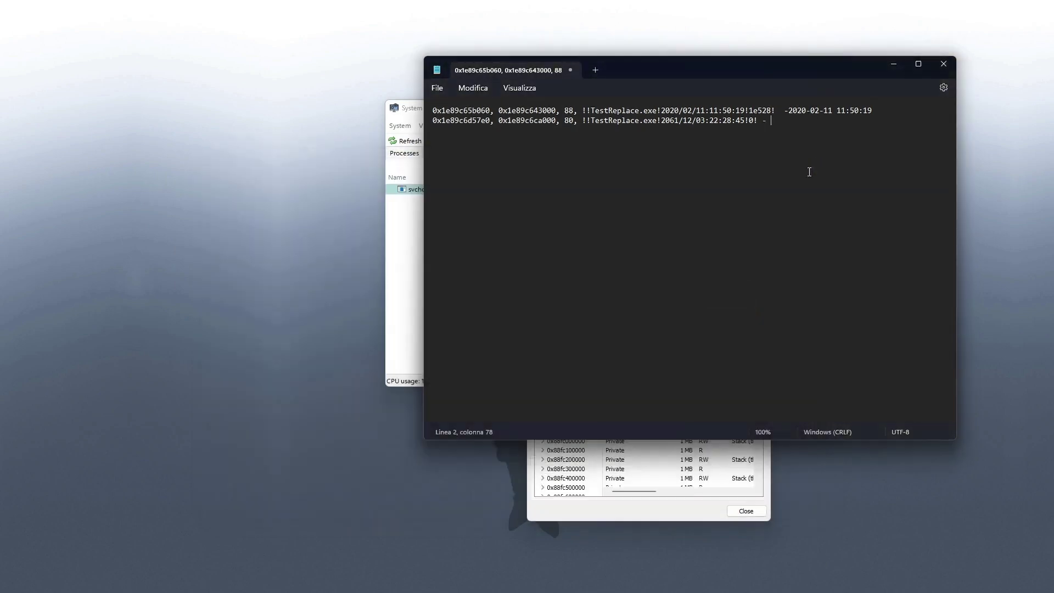
left_click(689, 476)
left_click(764, 234)
key("super")
type("s")
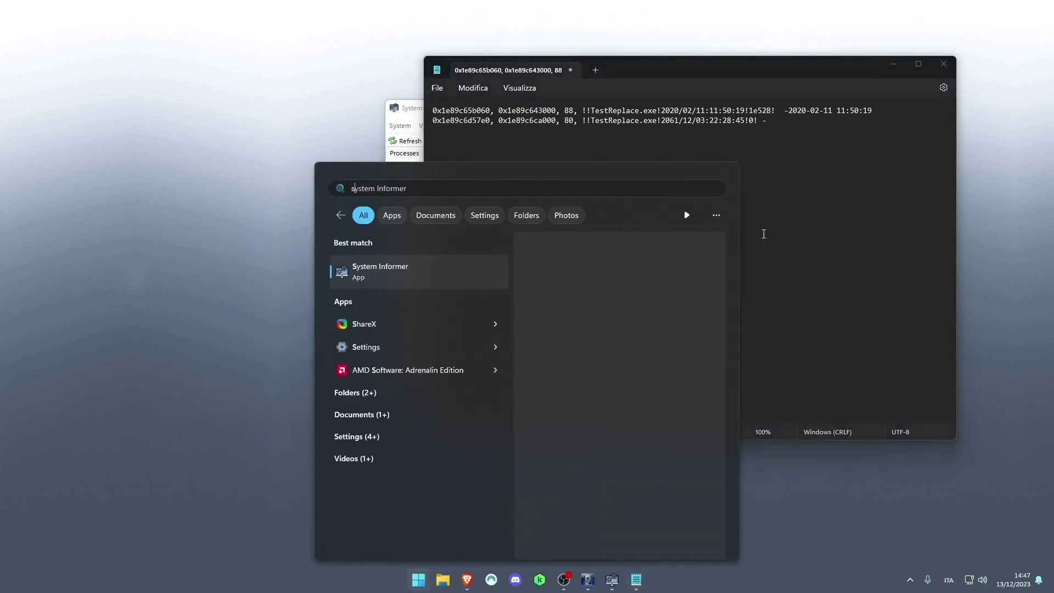
key("Escape")
Switch to FTK Imager, export the last TestEliminazione.exe in the Eliminazione folder to the Desktop, and close FTK Imager.
mouse_move(637, 580)
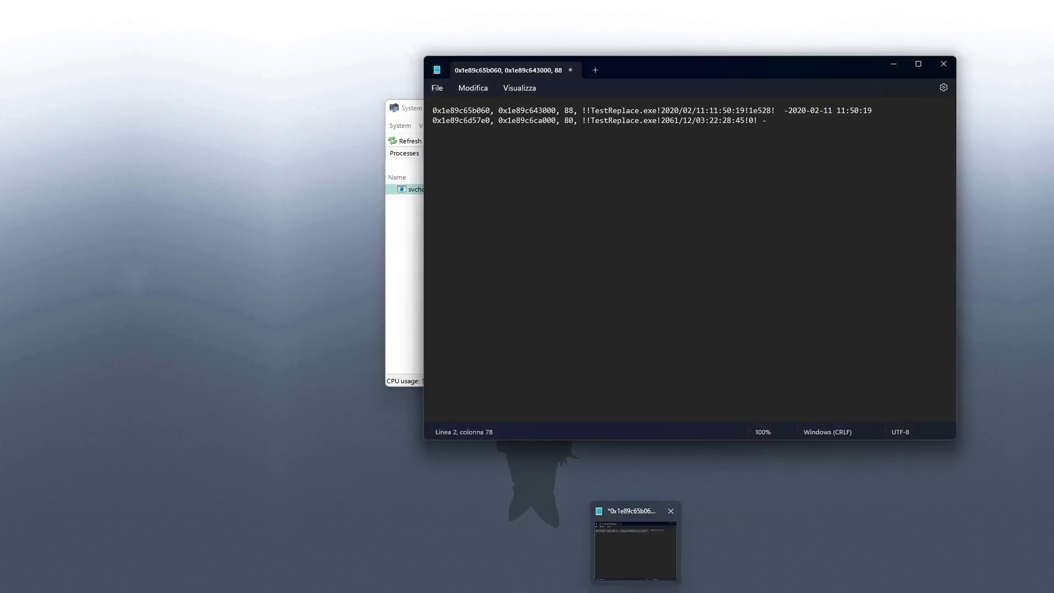
mouse_move(588, 584)
left_click(519, 521)
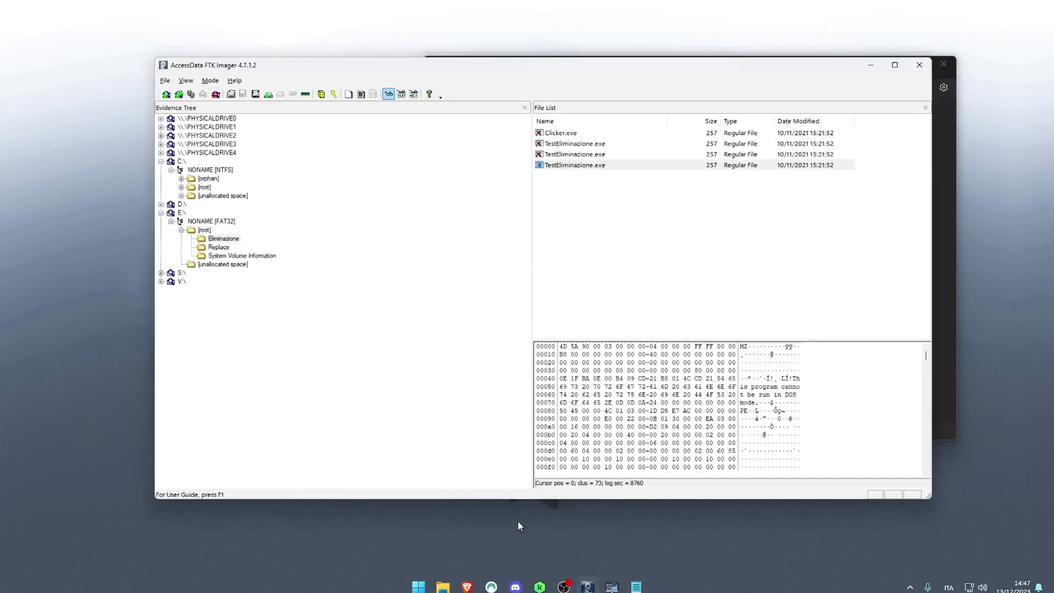
right_click(560, 156)
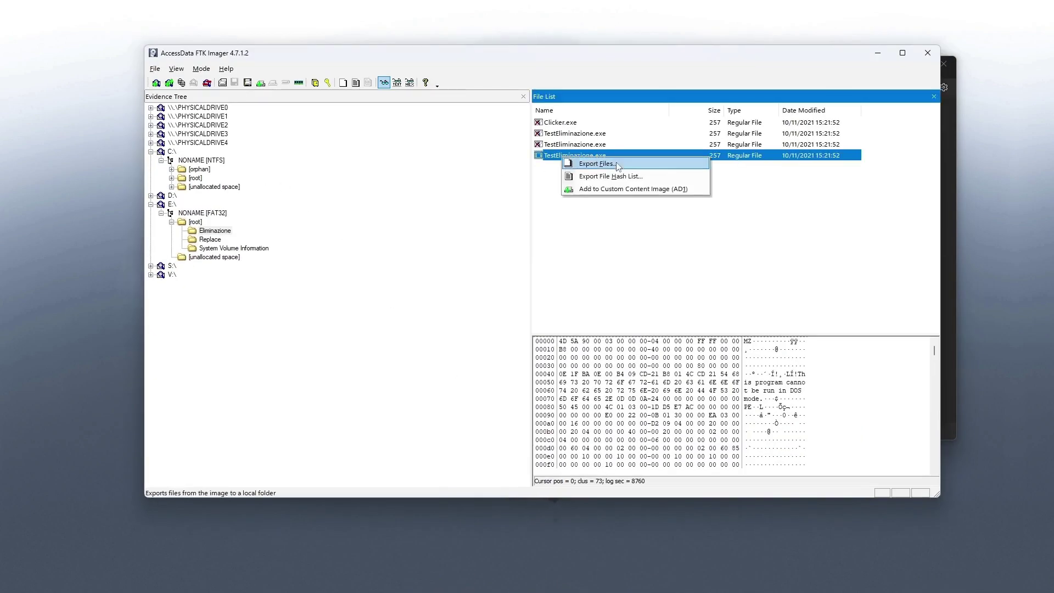
left_click(619, 166)
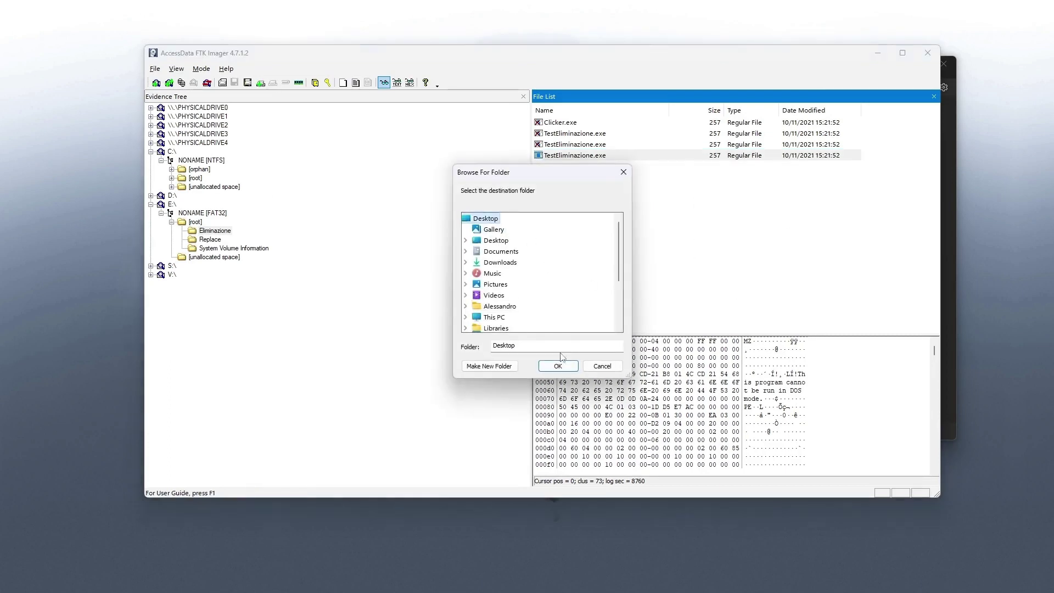
left_click(560, 366)
left_click(585, 329)
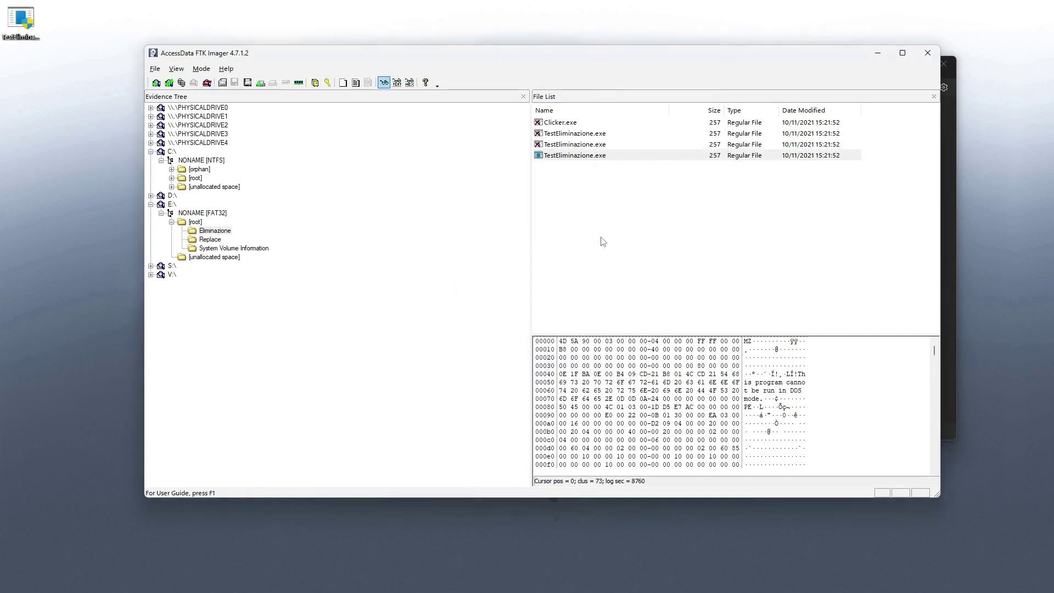
left_click(928, 52)
left_click(400, 247)
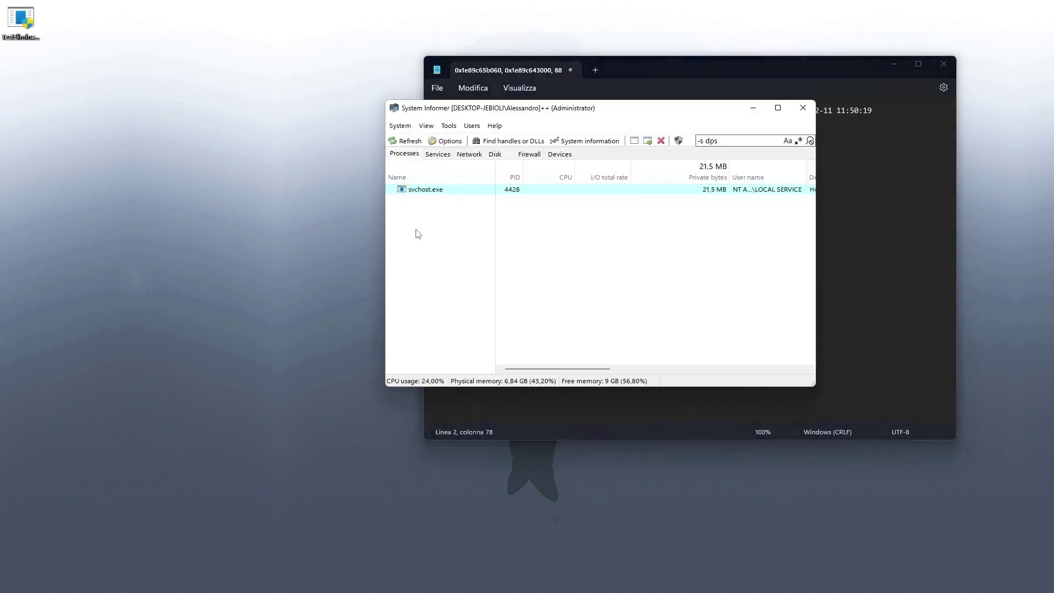
Return to the VirusTotal upload page in the browser and add the exported TestEliminazione.exe from the desktop for upload.
key("super")
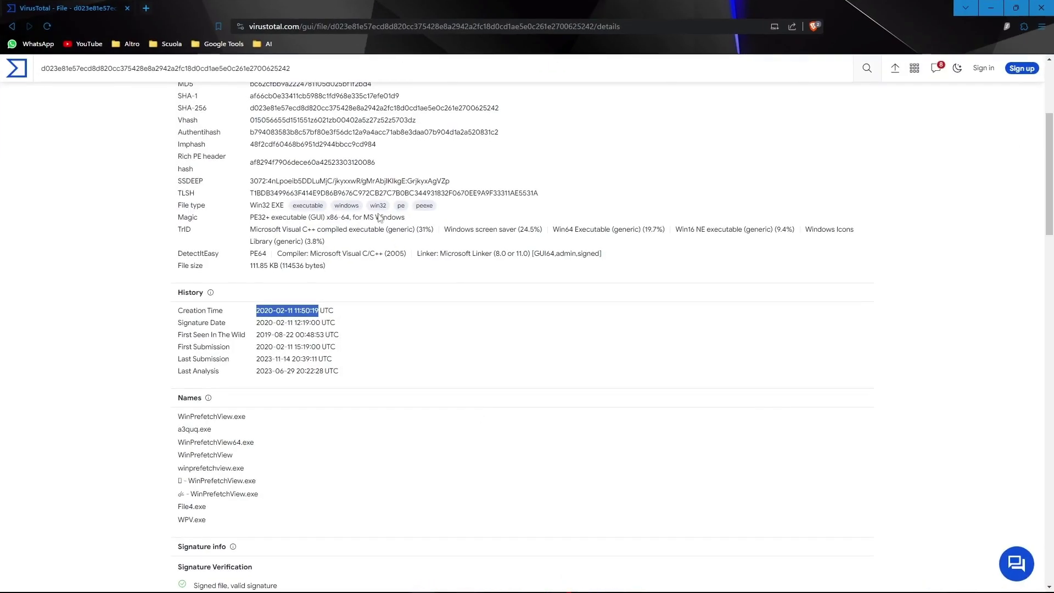
left_click(11, 27)
left_click_drag(494, 7, 478, 100)
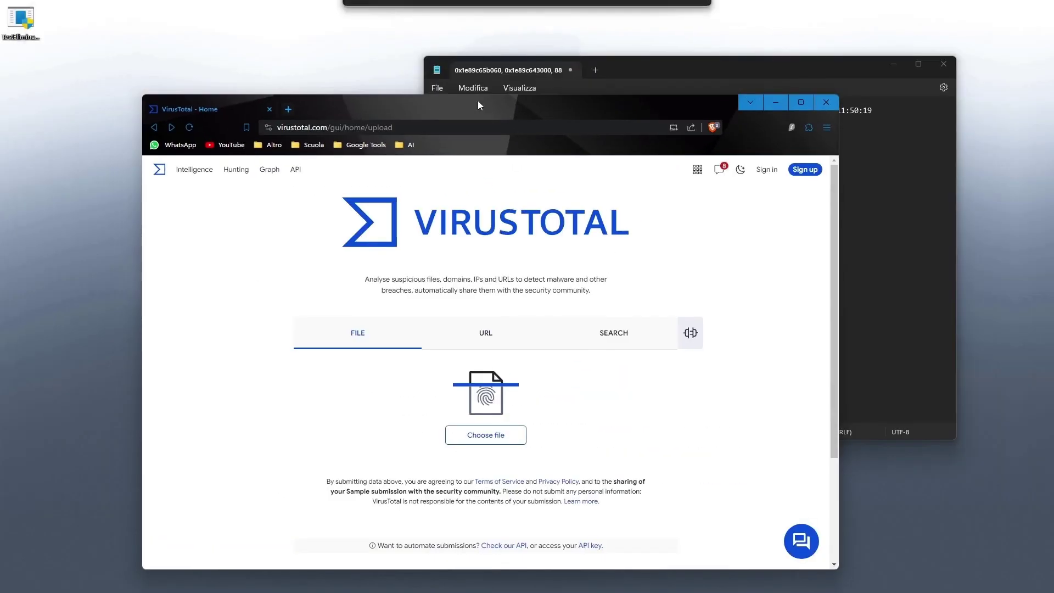
left_click_drag(21, 21, 473, 358)
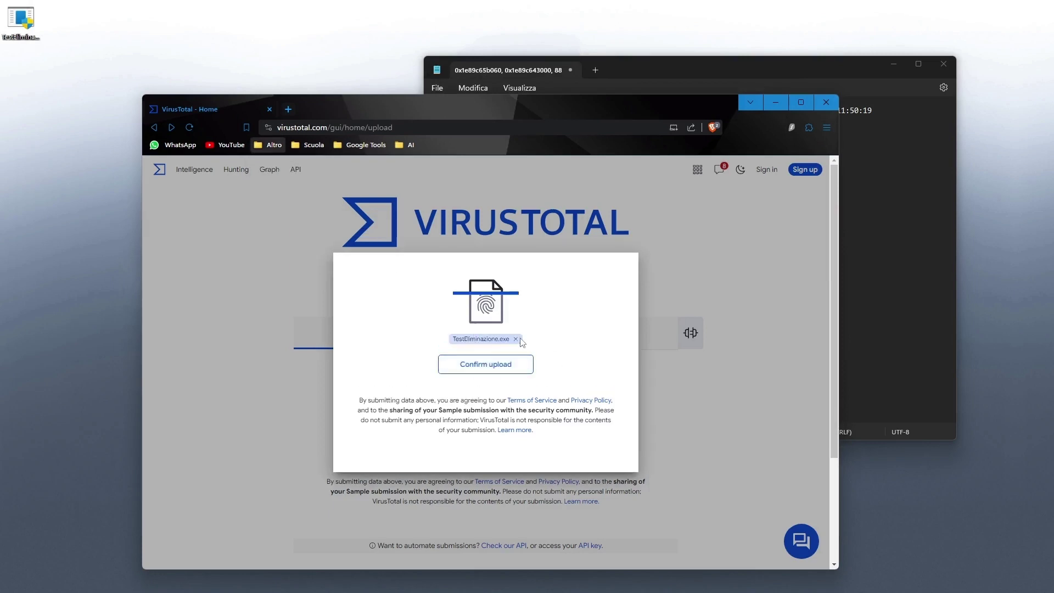